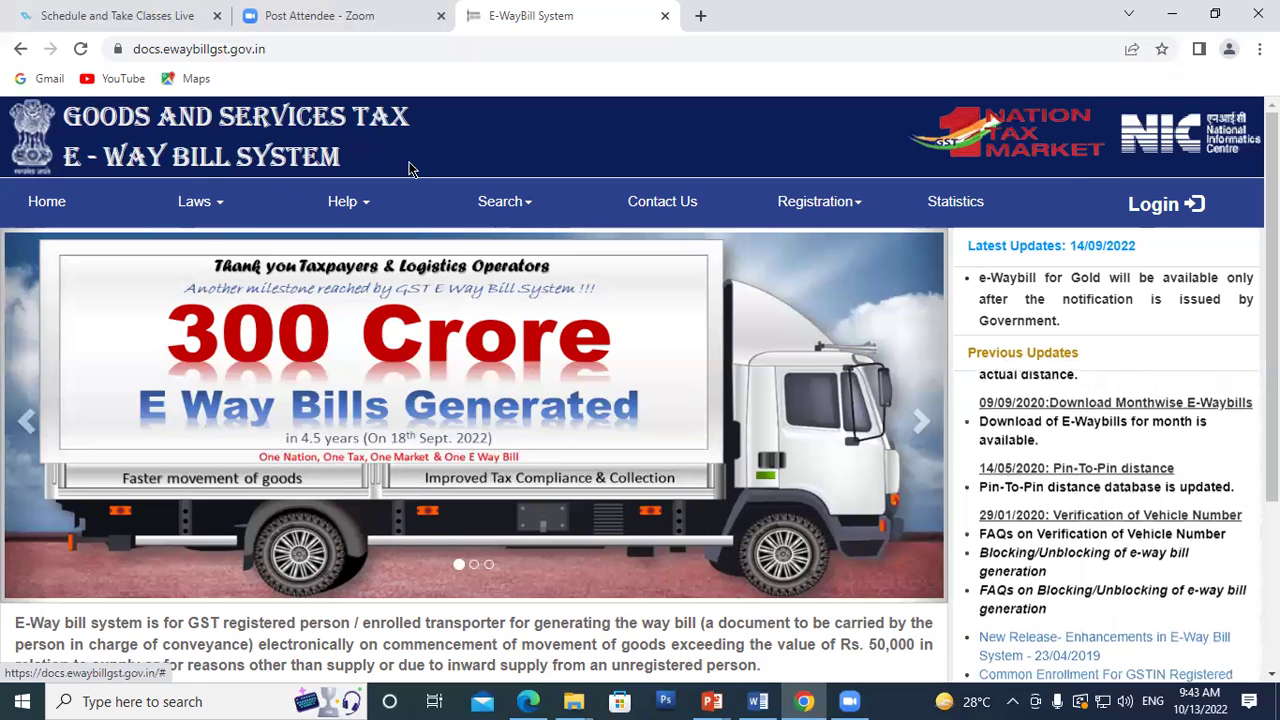
Step: Open the login page and submit the account username, password and captcha
{"action": "left_click", "coordinate": [1155, 205]}
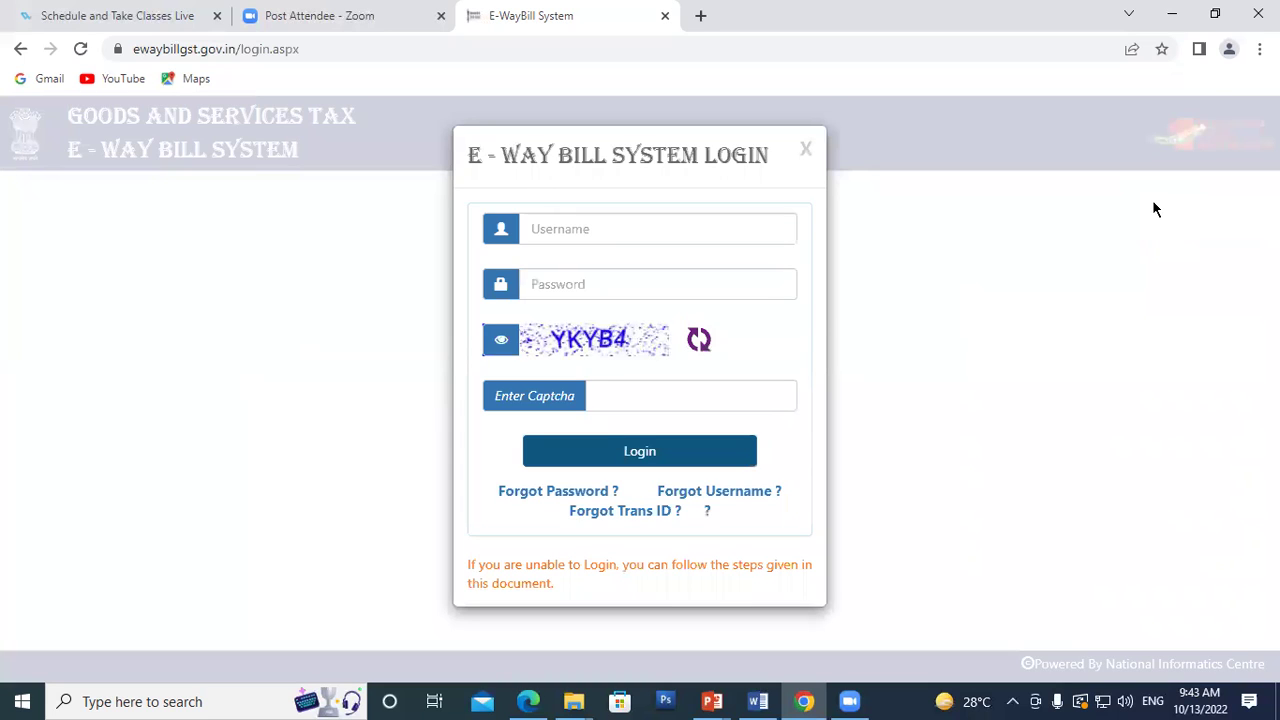
{"action": "left_click", "coordinate": [555, 226]}
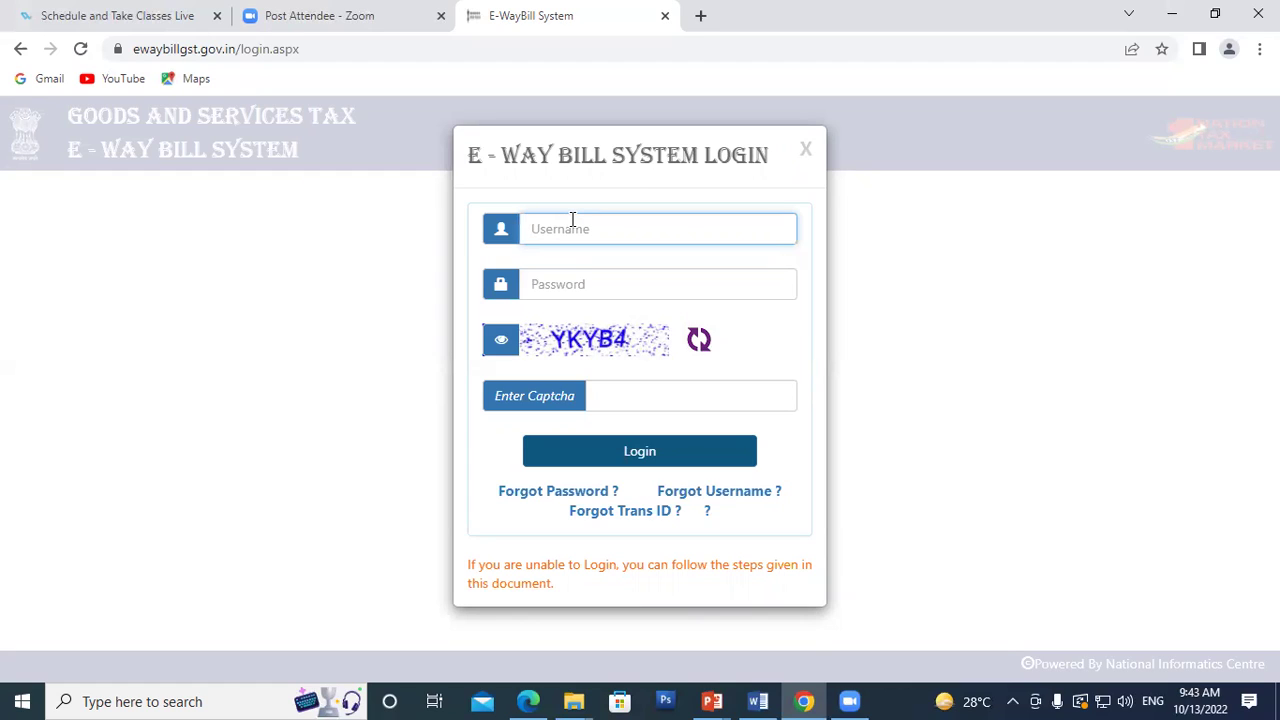
{"action": "type", "text": "ashutosh1490"}
{"action": "left_click", "coordinate": [572, 286]}
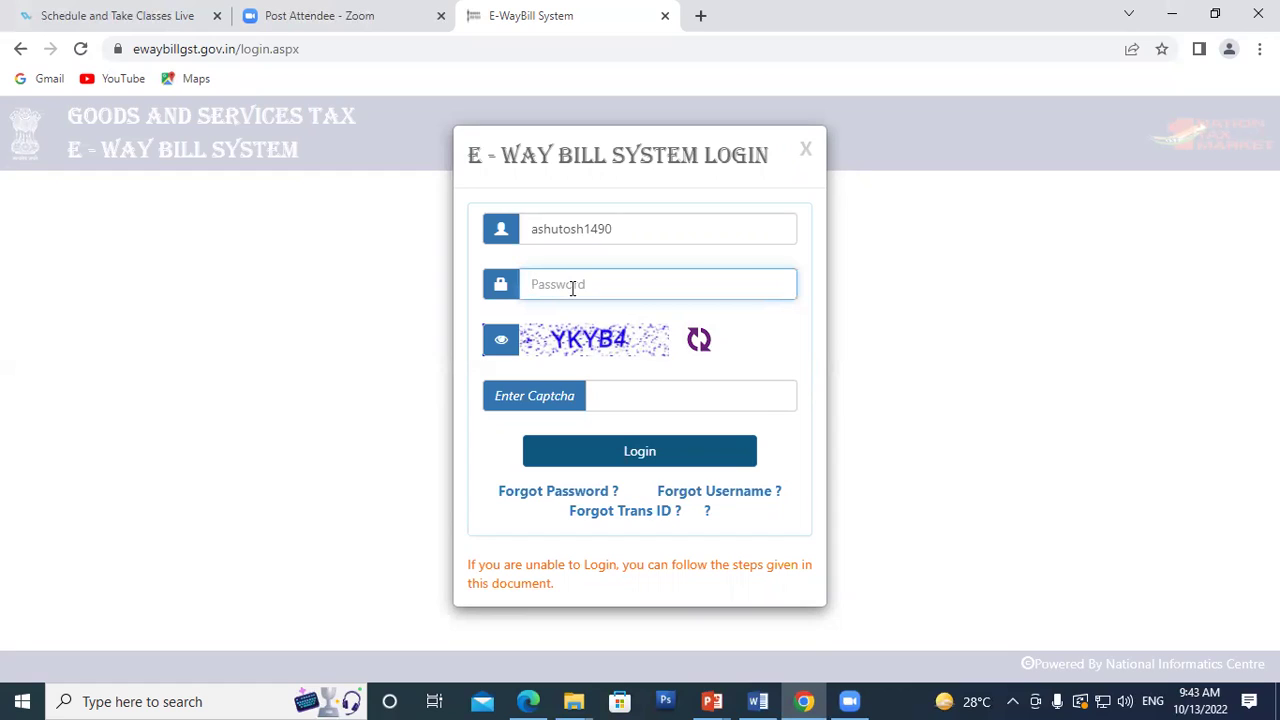
{"action": "type", "text": "aaaaaaaaaaaa"}
{"action": "left_click", "coordinate": [624, 392]}
{"action": "type", "text": "YK"}
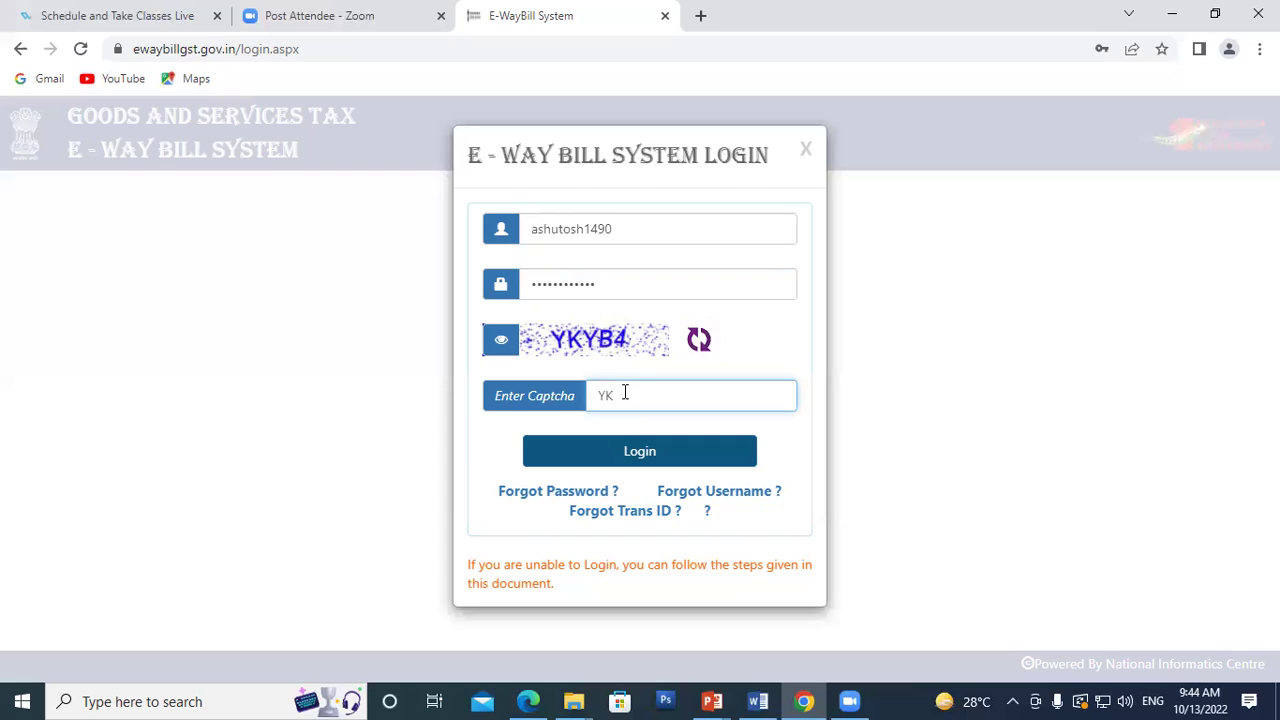
{"action": "type", "text": "YB4"}
{"action": "left_click", "coordinate": [650, 455]}
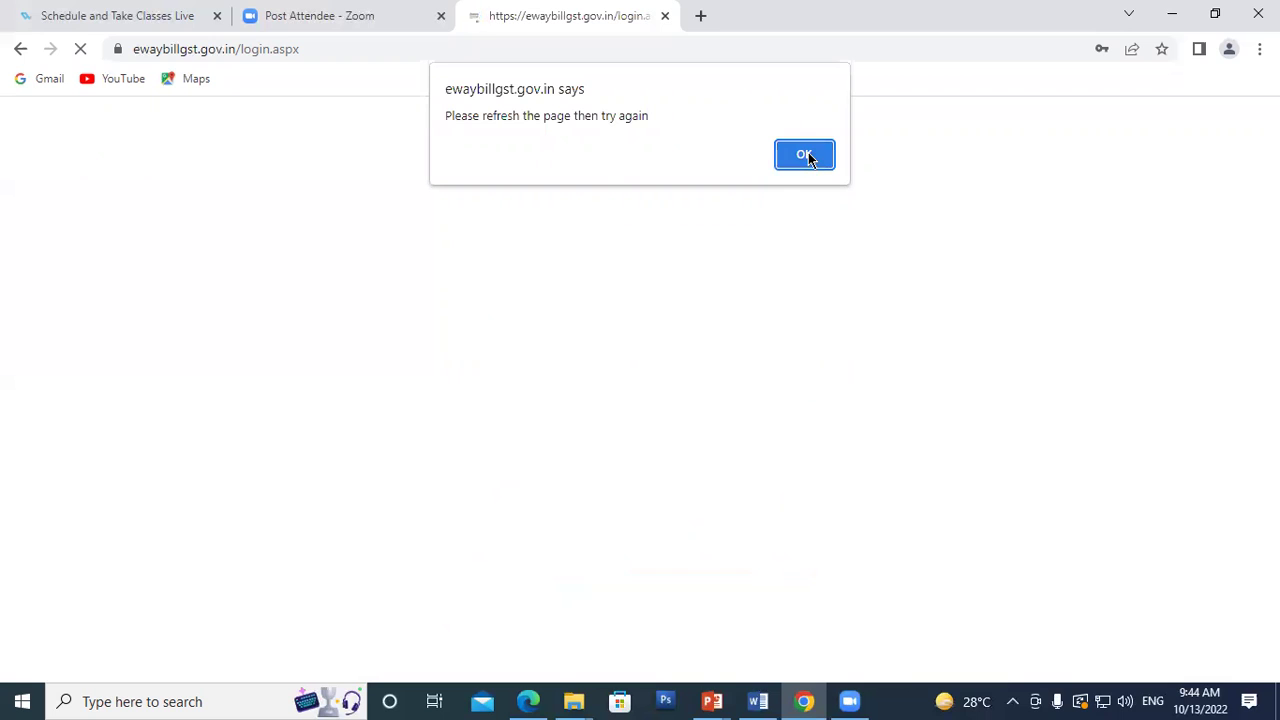
Step: Dismiss the refresh alert and re-enter the account username, correcting a typo
{"action": "left_click", "coordinate": [808, 157]}
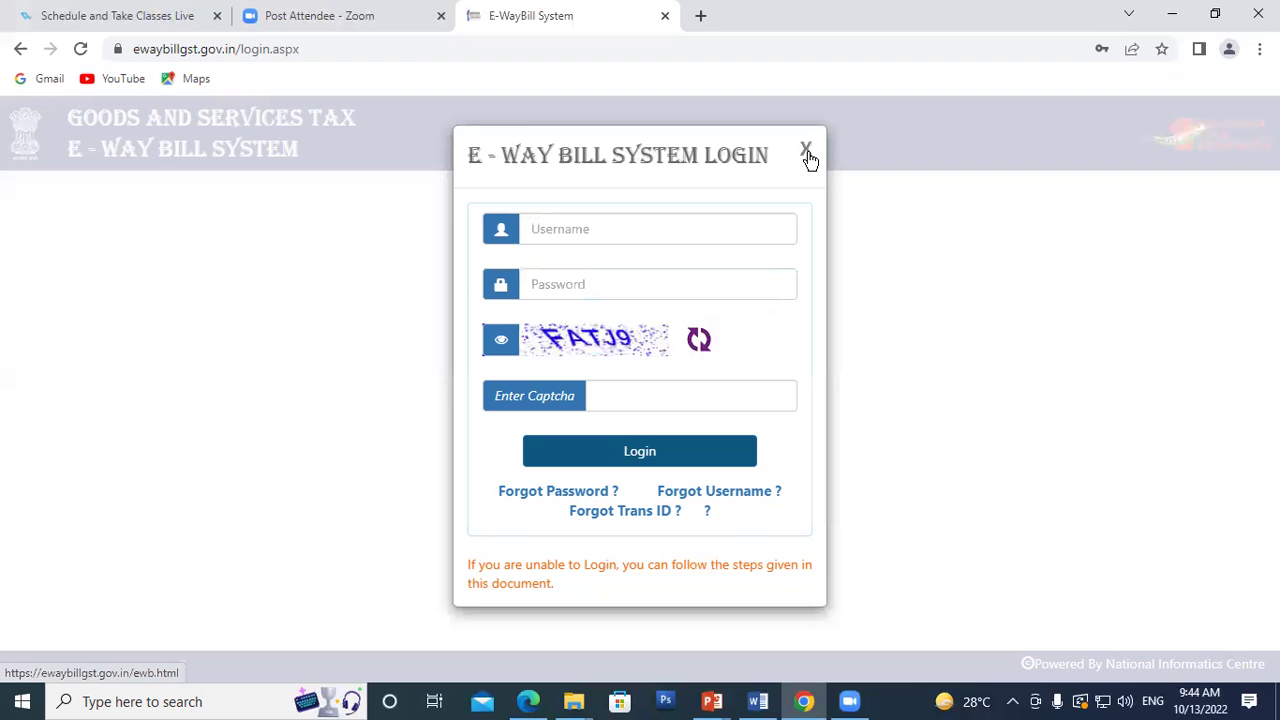
{"action": "left_click", "coordinate": [593, 228]}
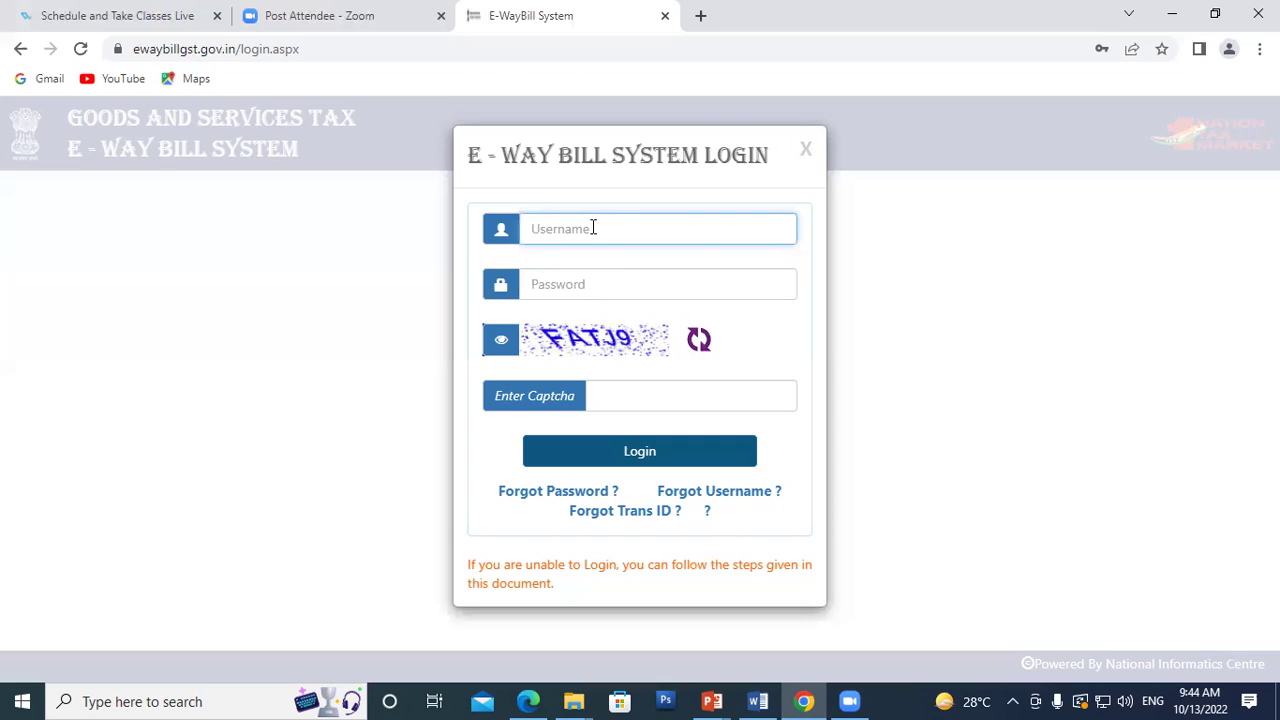
{"action": "type", "text": "ashutosh1190"}
Step: Retype the password, enter the new captcha and log in
{"action": "left_click", "coordinate": [598, 284]}
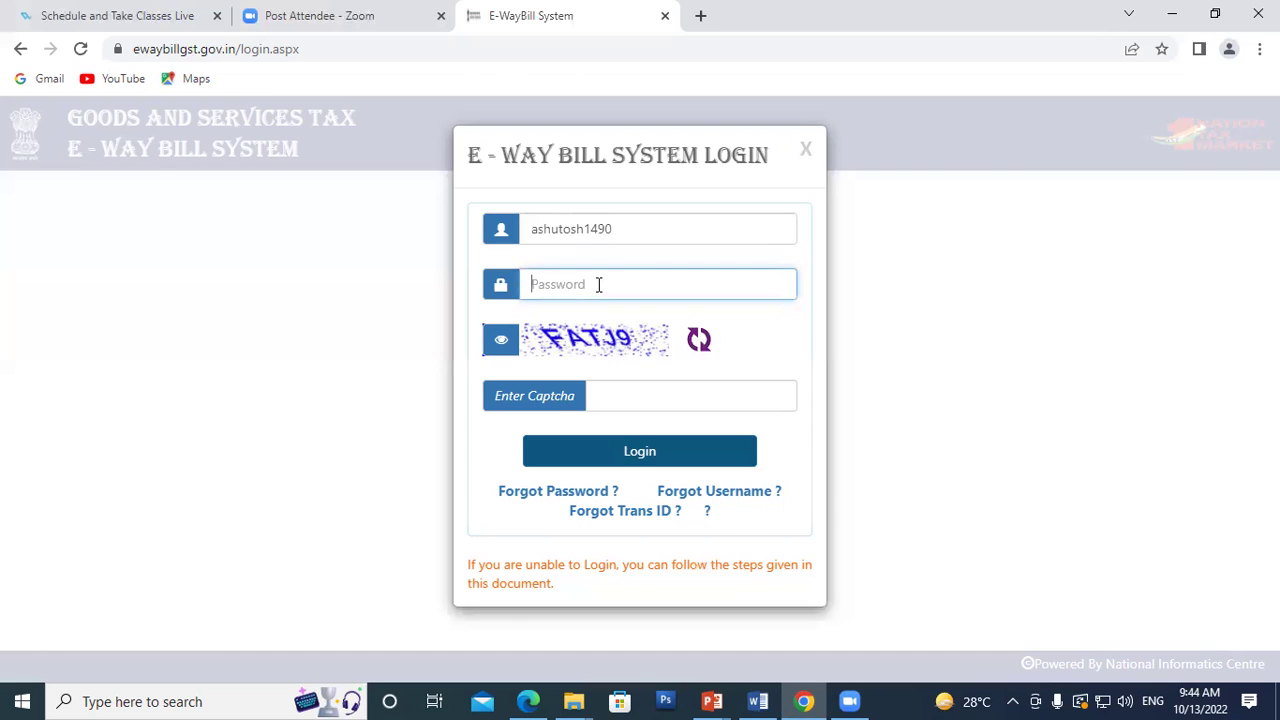
{"action": "type", "text": "****"}
{"action": "key", "text": "BackSpace"}
{"action": "key", "text": "BackSpace"}
{"action": "key", "text": "BackSpace"}
{"action": "key", "text": "BackSpace"}
{"action": "type", "text": "************"}
{"action": "left_click", "coordinate": [632, 392]}
{"action": "type", "text": "F"}
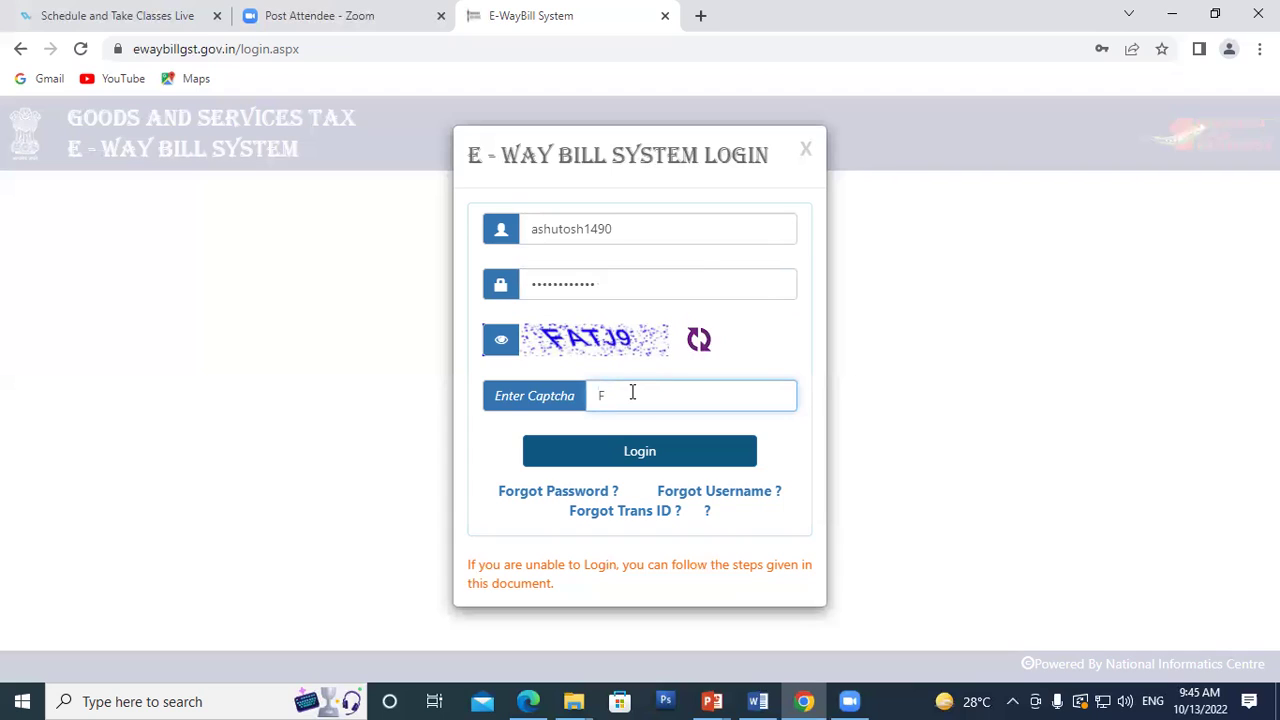
{"action": "type", "text": "ATJ9"}
{"action": "left_click", "coordinate": [660, 455]}
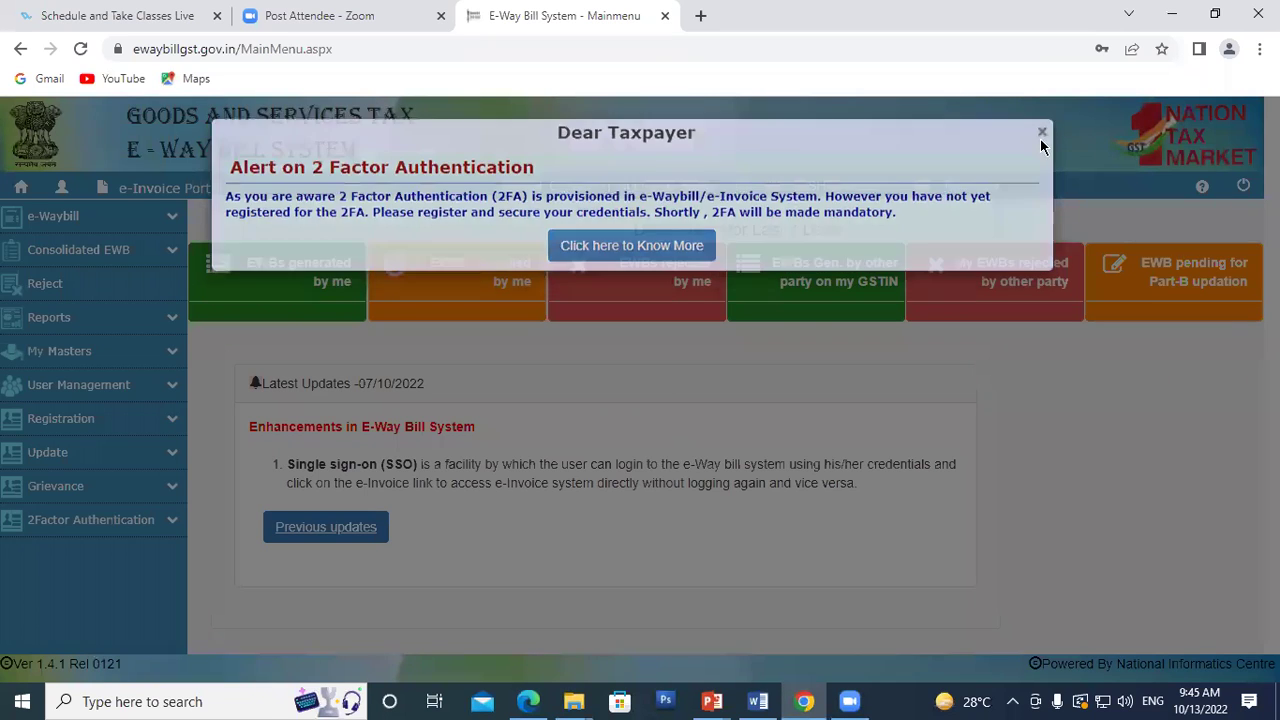
Step: Close the 2FA notice, highlight the header's GSTIN and Tax Payer details, and expand e-Waybill
{"action": "left_click", "coordinate": [1041, 141]}
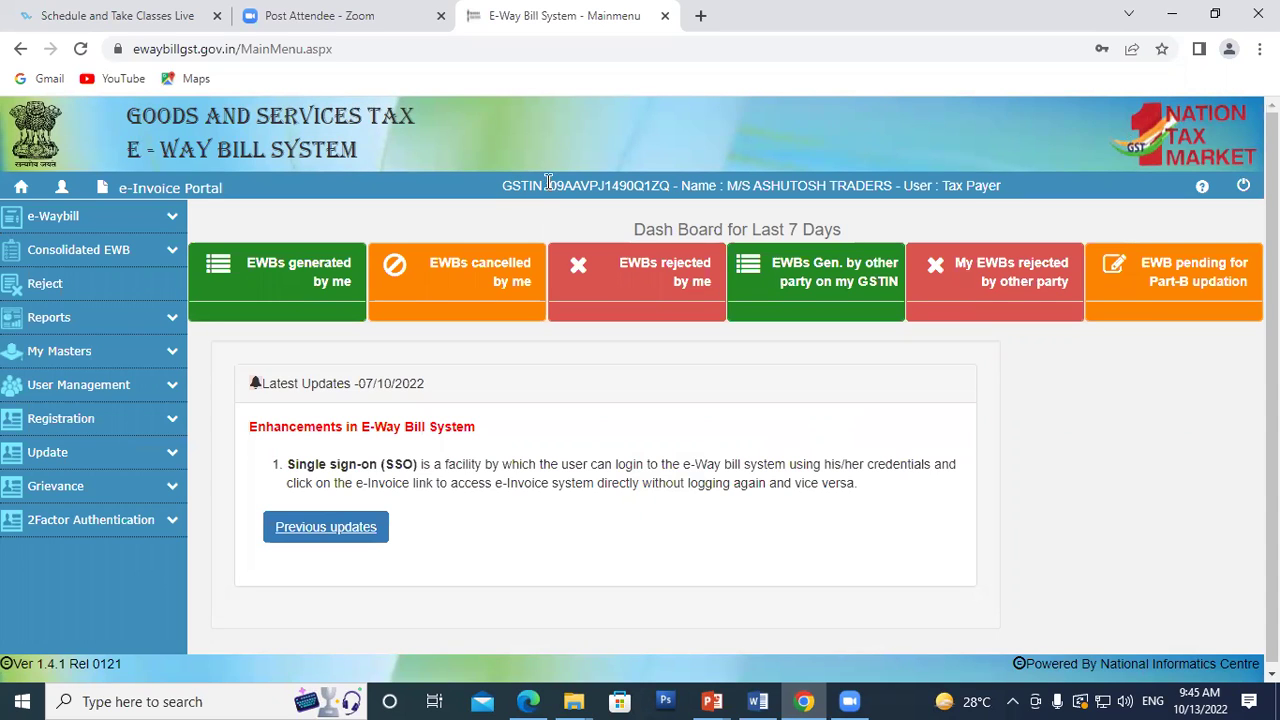
{"action": "left_click_drag", "start_coordinate": [551, 185], "coordinate": [863, 177]}
{"action": "left_click", "coordinate": [772, 187]}
{"action": "left_click", "coordinate": [952, 181]}
{"action": "left_click_drag", "start_coordinate": [946, 185], "coordinate": [1010, 195]}
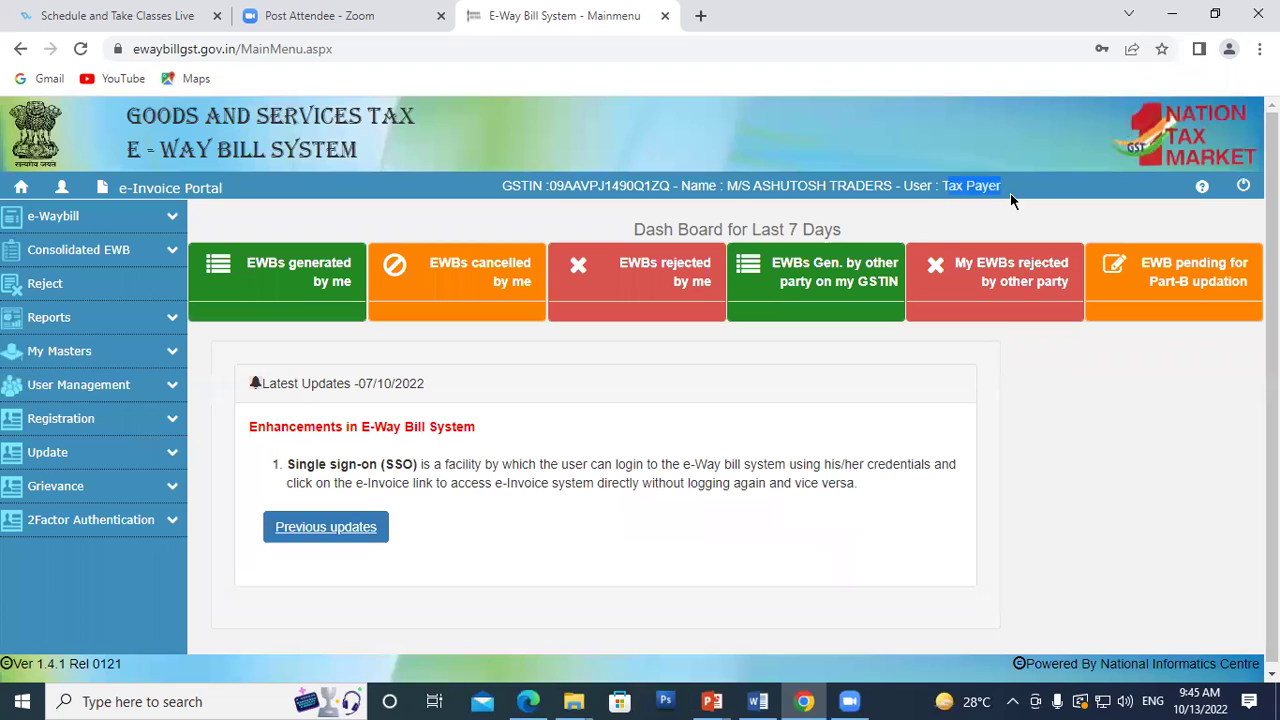
{"action": "left_click", "coordinate": [663, 147]}
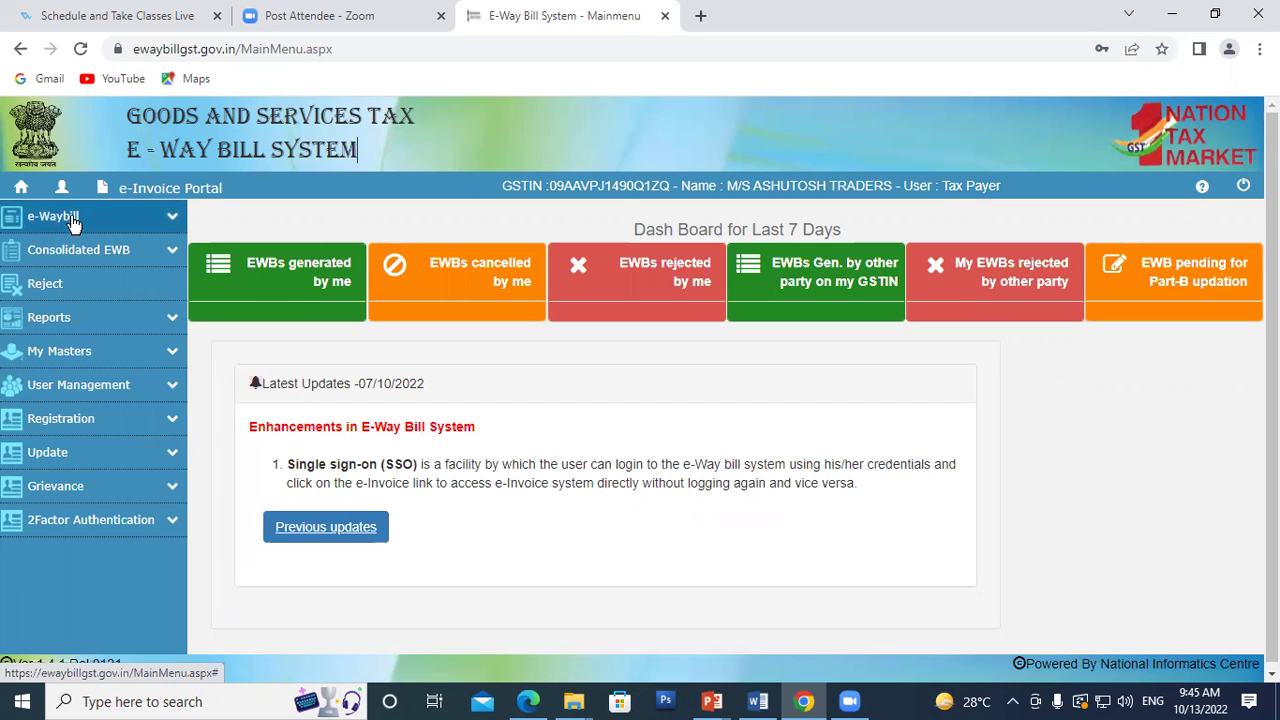
{"action": "left_click", "coordinate": [172, 220]}
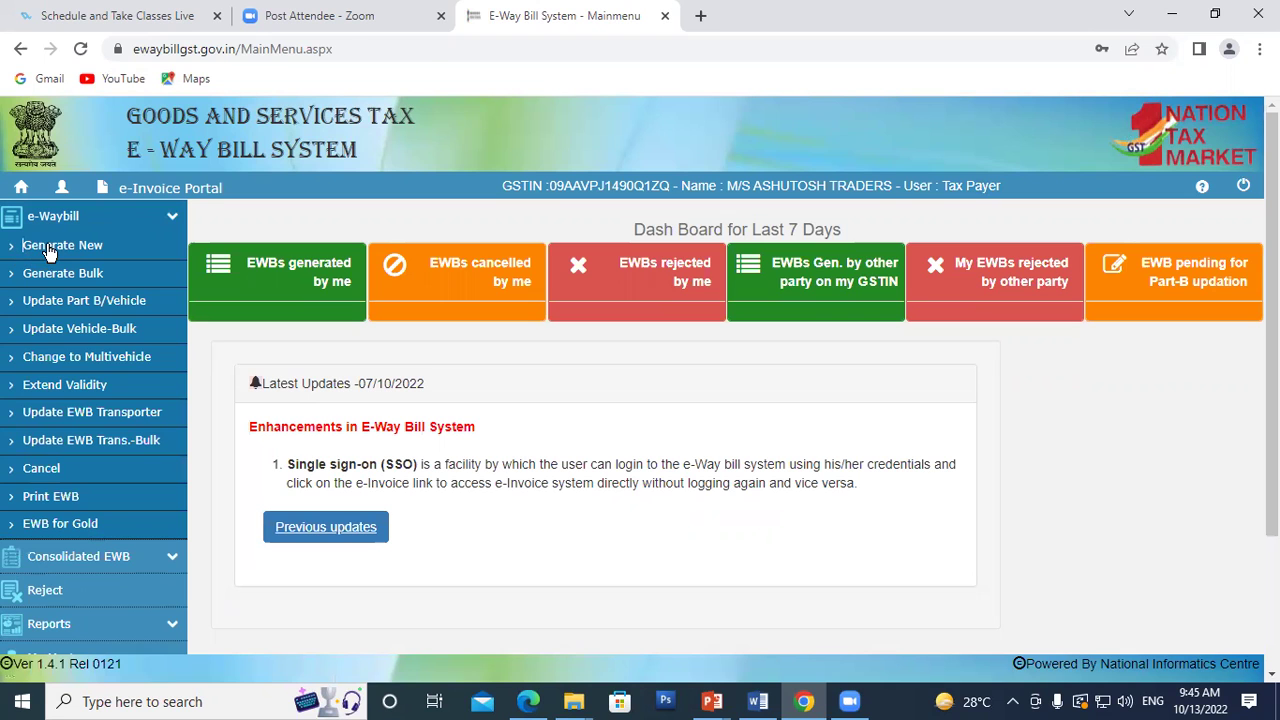
Step: Choose Generate New under e-Waybill in the sidebar
{"action": "left_click", "coordinate": [50, 249]}
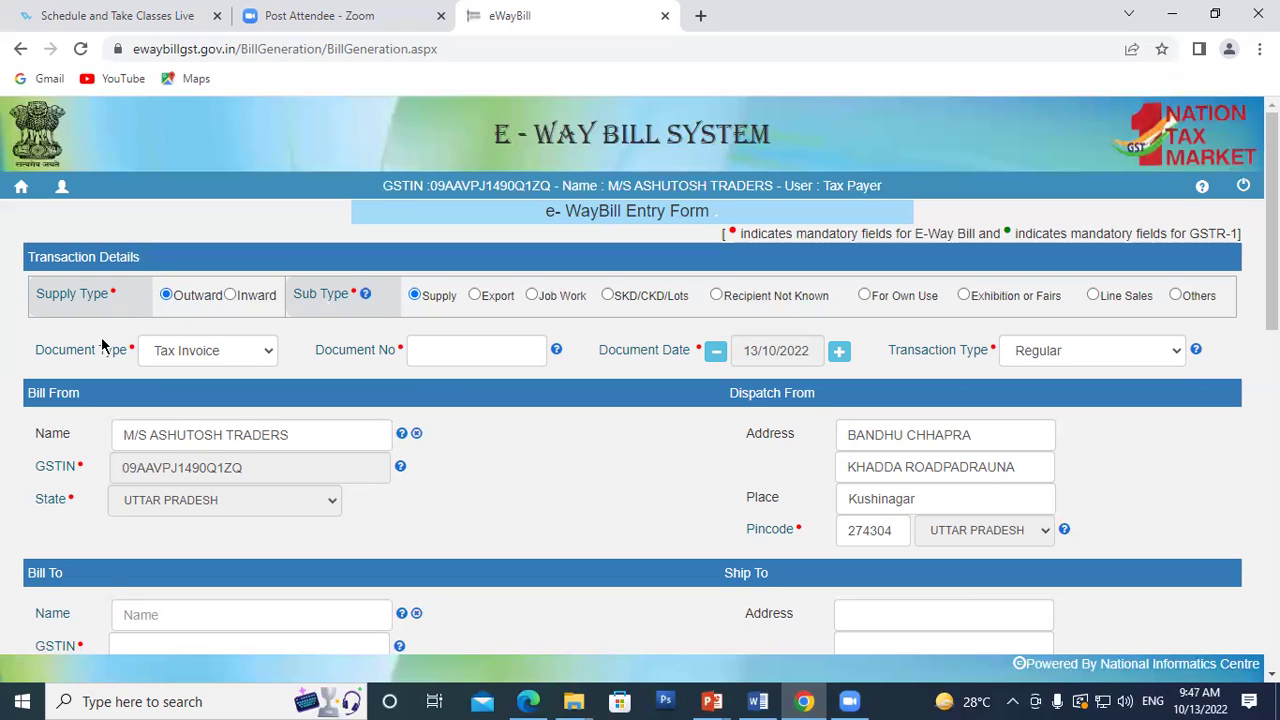
{"action": "left_click", "coordinate": [185, 352]}
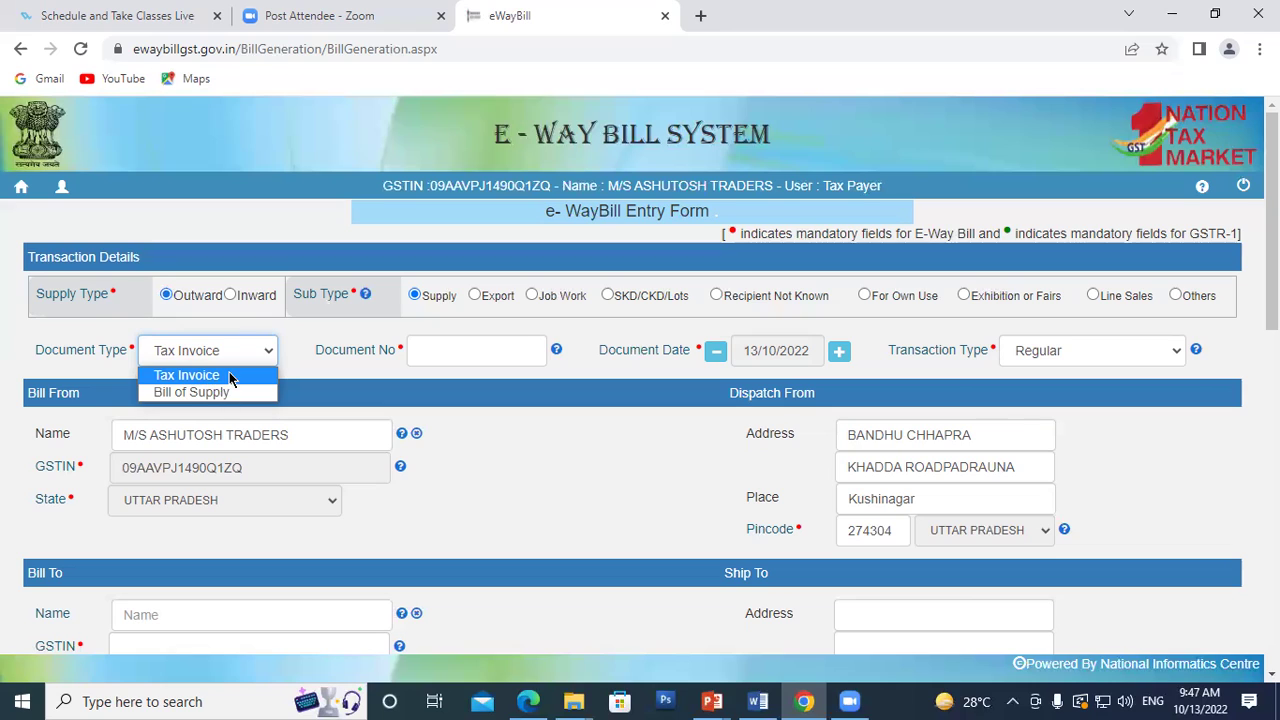
{"action": "left_click", "coordinate": [229, 377]}
{"action": "left_click", "coordinate": [465, 350]}
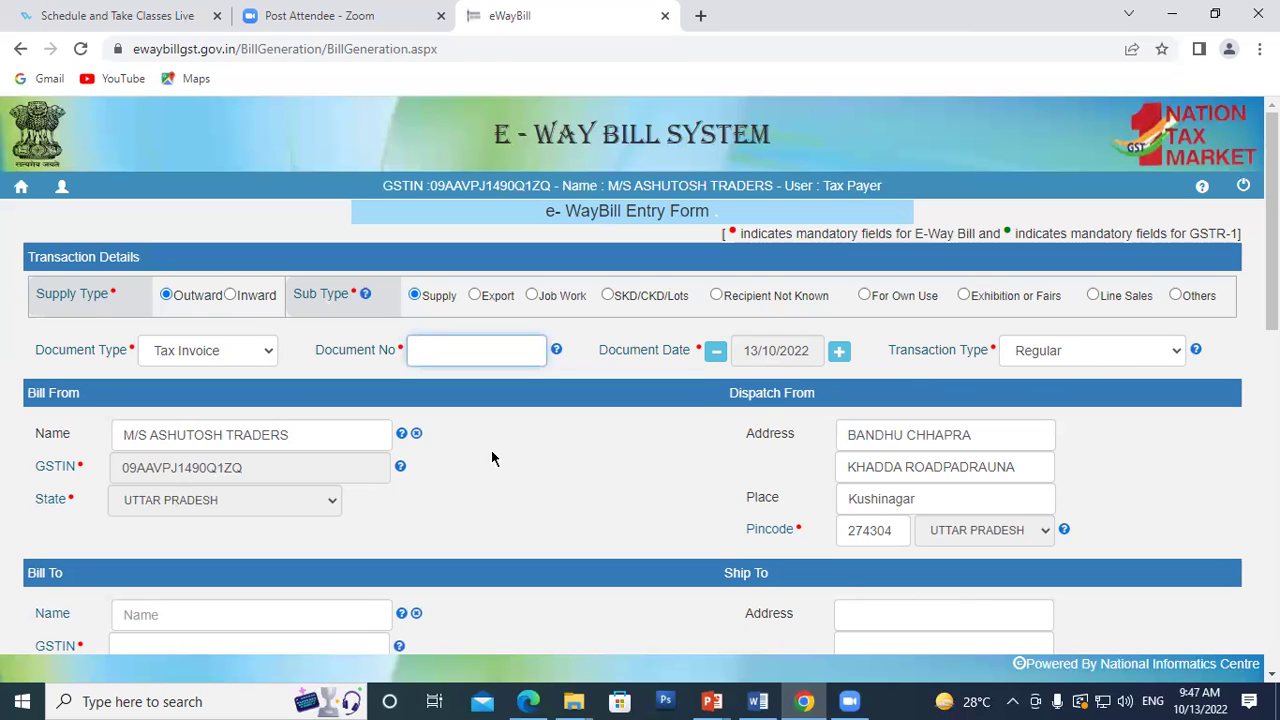
{"action": "scroll", "coordinate": [472, 350], "scroll_direction": "down", "scroll_amount": 1}
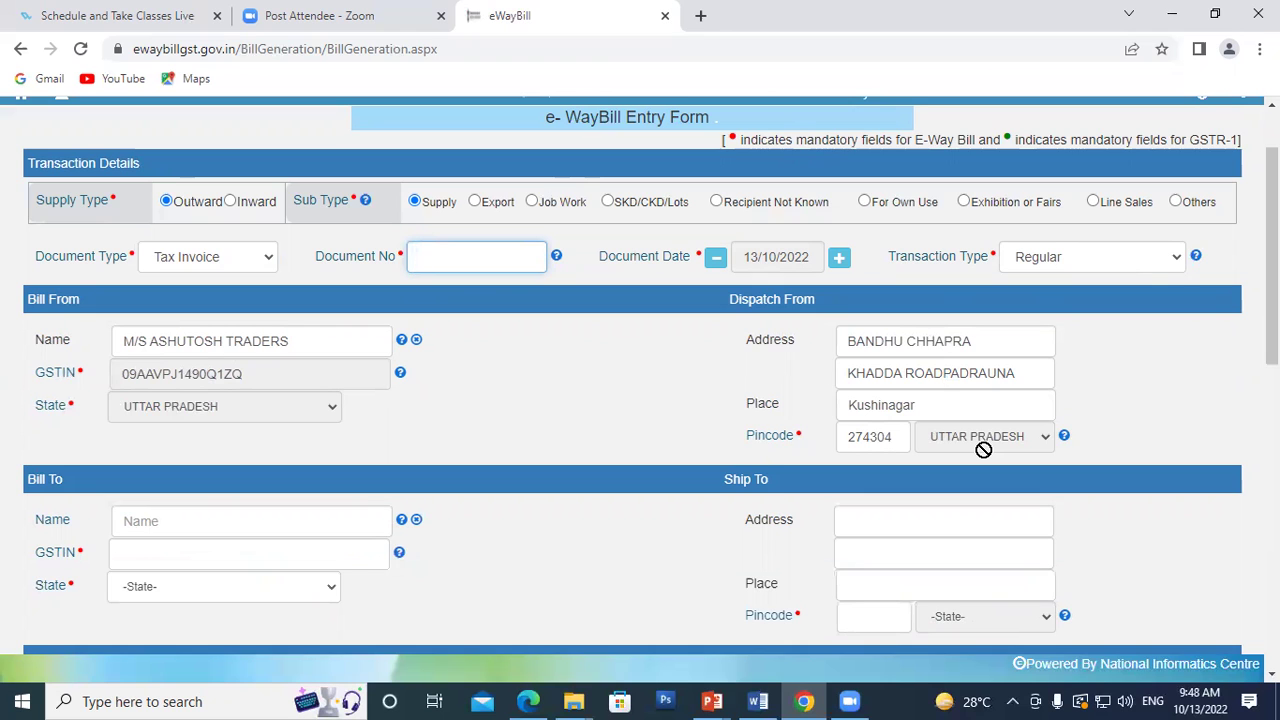
{"action": "scroll", "coordinate": [380, 367], "scroll_direction": "down", "scroll_amount": 2}
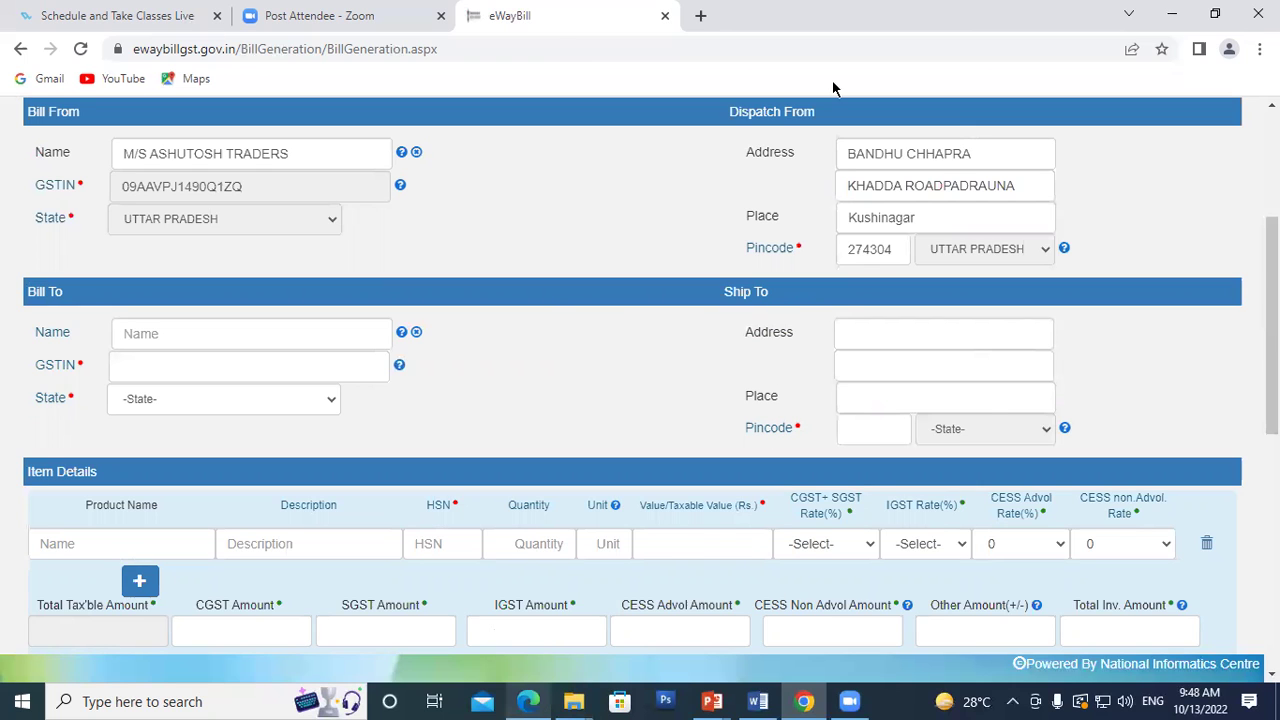
Step: Erase the old B, S, T, R and PlS circles and strokes from the e-way.pdf sketch
{"action": "key", "text": "alt+Tab"}
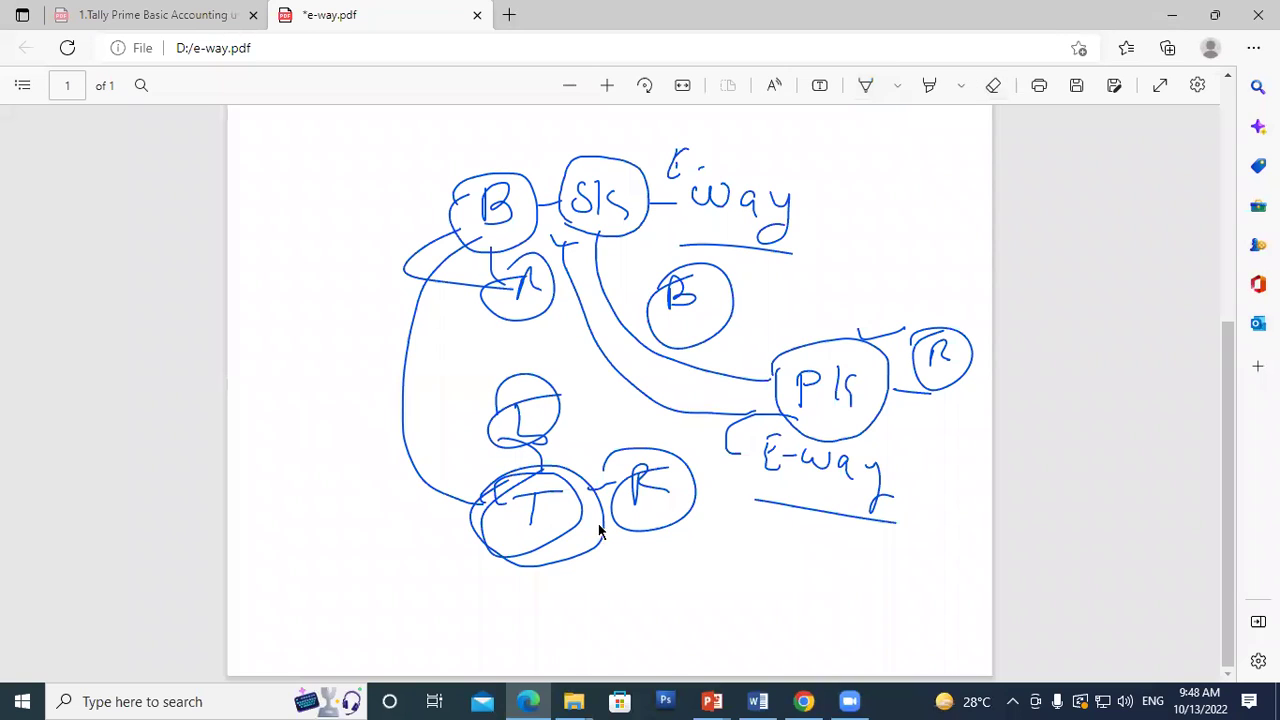
{"action": "left_click", "coordinate": [993, 85]}
{"action": "left_click_drag", "start_coordinate": [883, 262], "coordinate": [402, 380]}
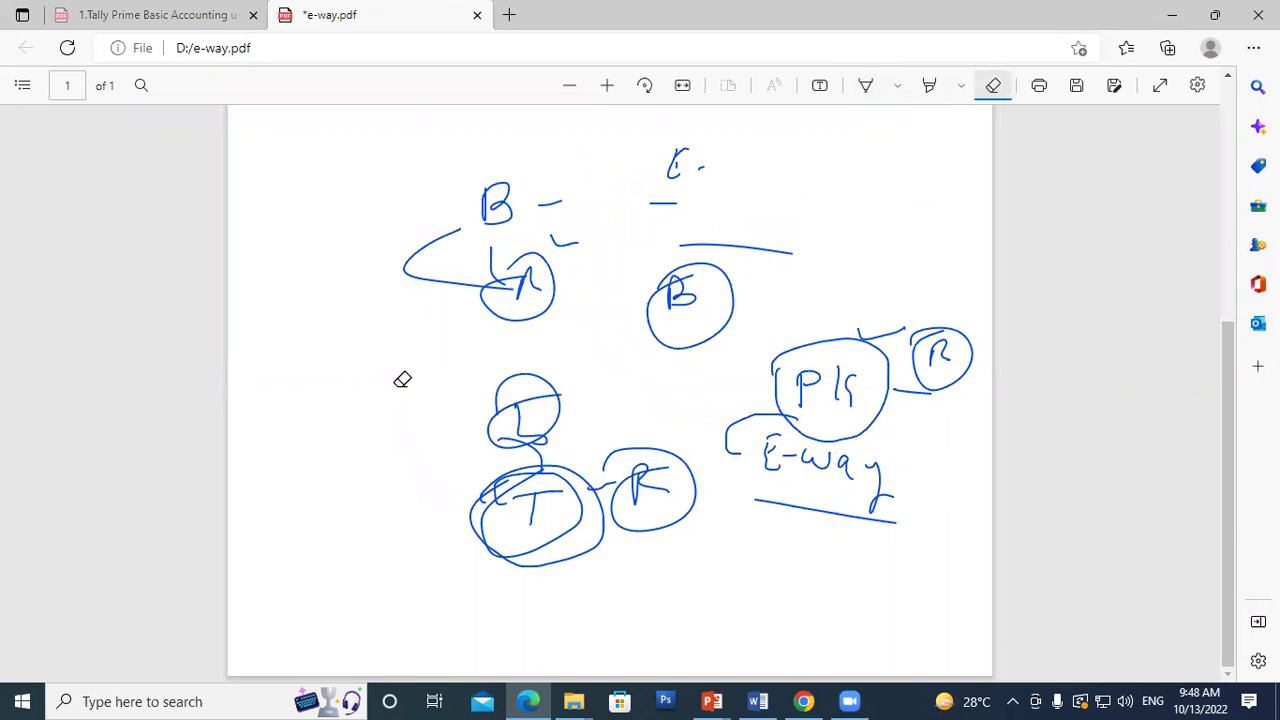
{"action": "mouse_move", "coordinate": [680, 588]}
{"action": "left_mouse_down"}
{"action": "mouse_move", "coordinate": [714, 629]}
{"action": "mouse_move", "coordinate": [806, 380]}
{"action": "mouse_move", "coordinate": [894, 291]}
{"action": "mouse_move", "coordinate": [750, 450]}
{"action": "mouse_move", "coordinate": [846, 497]}
{"action": "mouse_move", "coordinate": [843, 463]}
{"action": "mouse_move", "coordinate": [423, 431]}
{"action": "mouse_move", "coordinate": [540, 496]}
{"action": "left_mouse_up"}
{"action": "mouse_move", "coordinate": [706, 120]}
{"action": "left_mouse_down"}
{"action": "mouse_move", "coordinate": [620, 190]}
{"action": "mouse_move", "coordinate": [903, 243]}
{"action": "mouse_move", "coordinate": [594, 282]}
{"action": "mouse_move", "coordinate": [549, 197]}
{"action": "mouse_move", "coordinate": [686, 149]}
{"action": "mouse_move", "coordinate": [689, 166]}
{"action": "mouse_move", "coordinate": [704, 149]}
{"action": "left_mouse_up"}
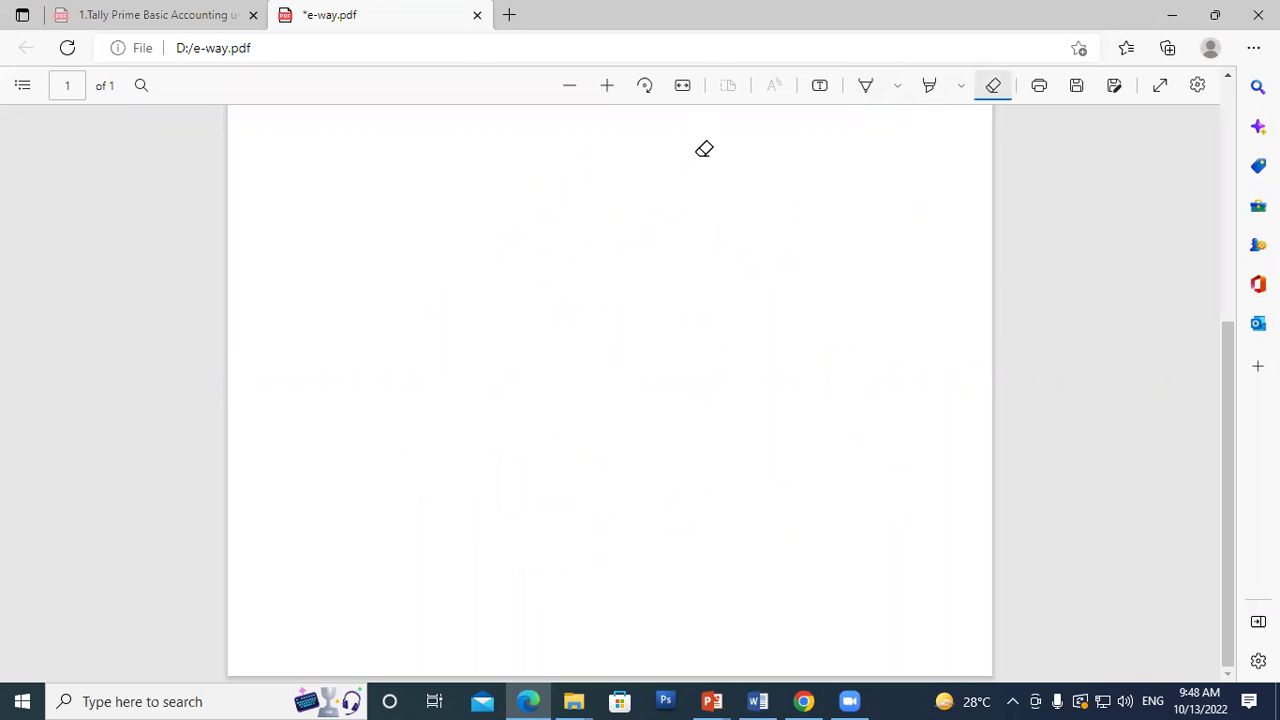
Step: Draw a circled B with a dash and SK, plus a long curve ending in PK
{"action": "left_click", "coordinate": [866, 86]}
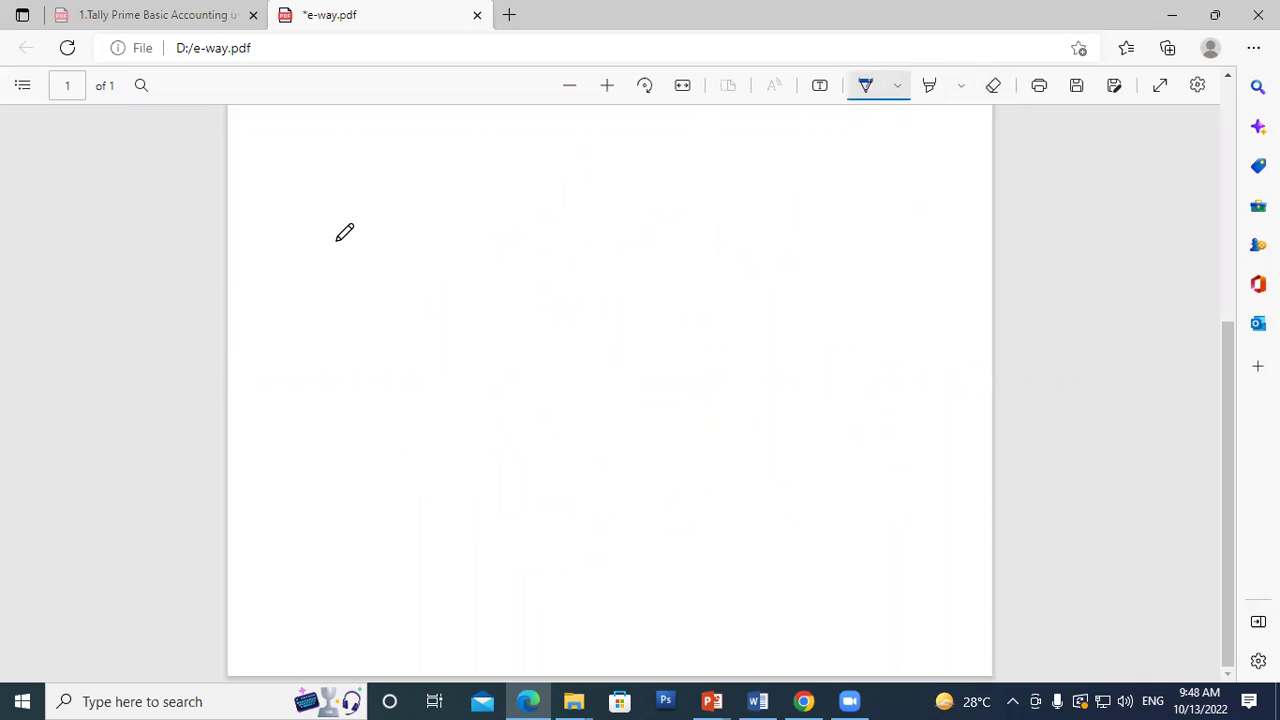
{"action": "mouse_move", "coordinate": [337, 233]}
{"action": "left_mouse_down"}
{"action": "mouse_move", "coordinate": [345, 262]}
{"action": "mouse_move", "coordinate": [321, 271]}
{"action": "left_mouse_up"}
{"action": "mouse_move", "coordinate": [316, 228]}
{"action": "left_mouse_down"}
{"action": "mouse_move", "coordinate": [305, 263]}
{"action": "mouse_move", "coordinate": [296, 250]}
{"action": "left_mouse_up"}
{"action": "left_click_drag", "start_coordinate": [388, 268], "coordinate": [438, 277]}
{"action": "left_click_drag", "start_coordinate": [477, 238], "coordinate": [480, 287]}
{"action": "left_click_drag", "start_coordinate": [497, 248], "coordinate": [516, 292]}
{"action": "mouse_move", "coordinate": [332, 300]}
{"action": "left_mouse_down"}
{"action": "mouse_move", "coordinate": [490, 409]}
{"action": "mouse_move", "coordinate": [658, 392]}
{"action": "mouse_move", "coordinate": [706, 364]}
{"action": "mouse_move", "coordinate": [686, 386]}
{"action": "left_mouse_up"}
{"action": "mouse_move", "coordinate": [712, 373]}
{"action": "left_mouse_down"}
{"action": "mouse_move", "coordinate": [713, 413]}
{"action": "mouse_move", "coordinate": [734, 417]}
{"action": "mouse_move", "coordinate": [662, 338]}
{"action": "left_mouse_up"}
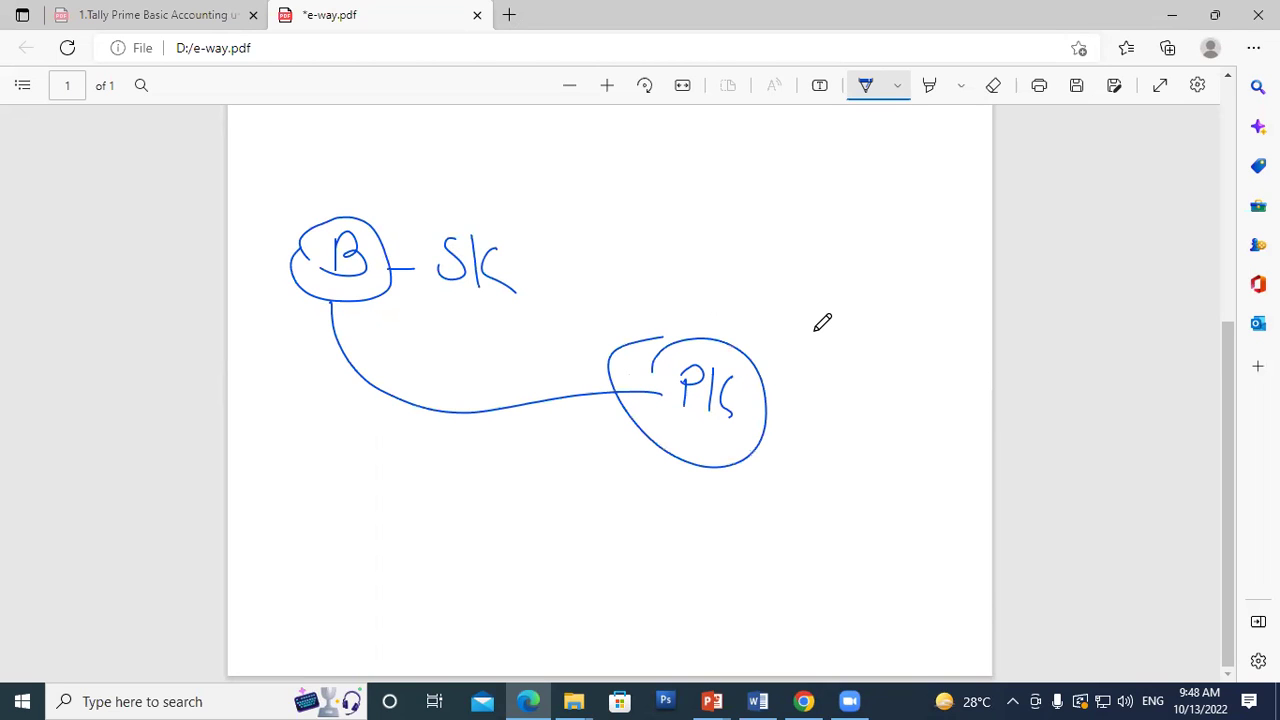
Step: Loop around the abbreviation beside B and add a circled B linked to the lower circle
{"action": "left_click_drag", "start_coordinate": [421, 243], "coordinate": [516, 214]}
{"action": "left_click_drag", "start_coordinate": [542, 263], "coordinate": [422, 242]}
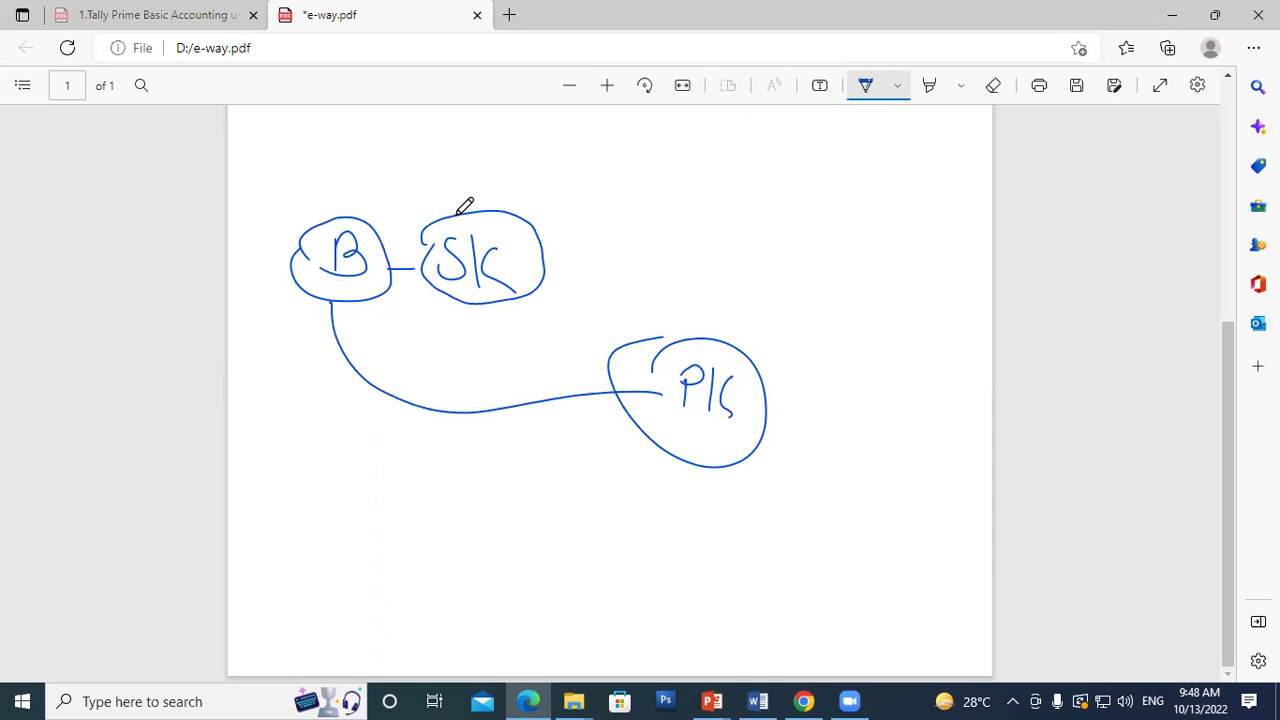
{"action": "left_click_drag", "start_coordinate": [742, 389], "coordinate": [780, 381]}
{"action": "mouse_move", "coordinate": [796, 326]}
{"action": "left_mouse_down"}
{"action": "mouse_move", "coordinate": [795, 368]}
{"action": "mouse_move", "coordinate": [786, 335]}
{"action": "left_mouse_up"}
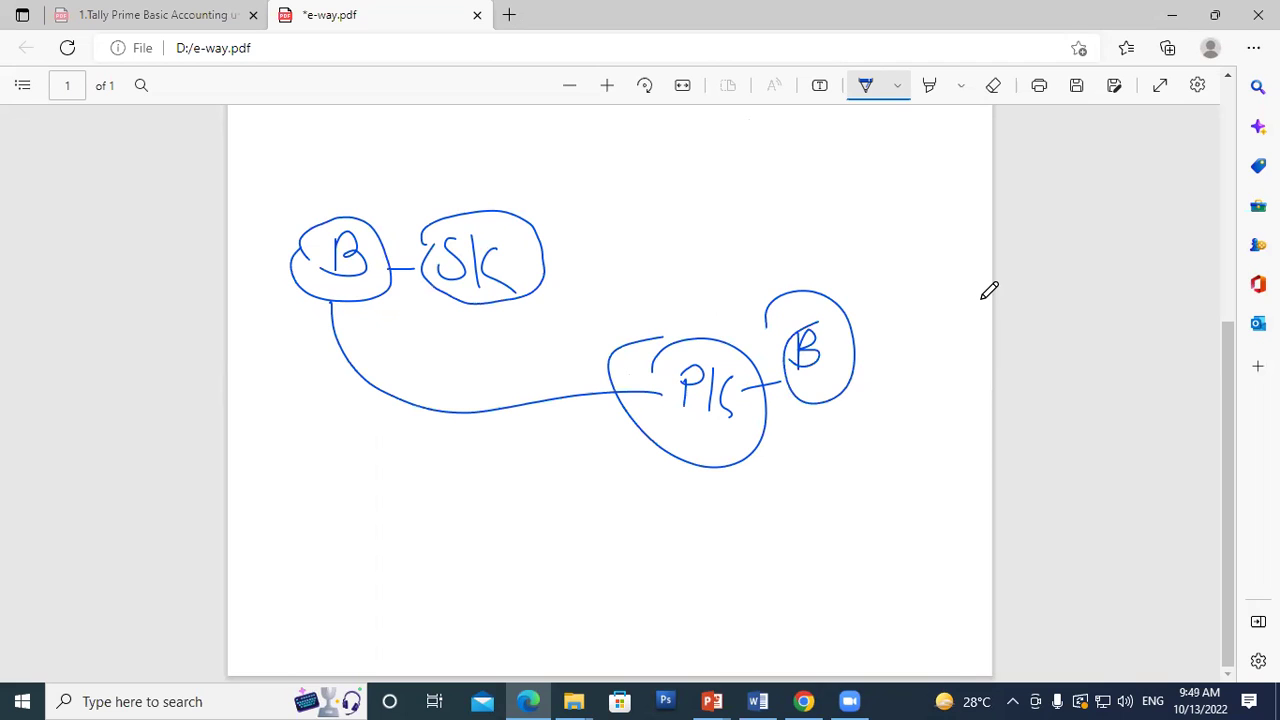
{"action": "left_click", "coordinate": [804, 701]}
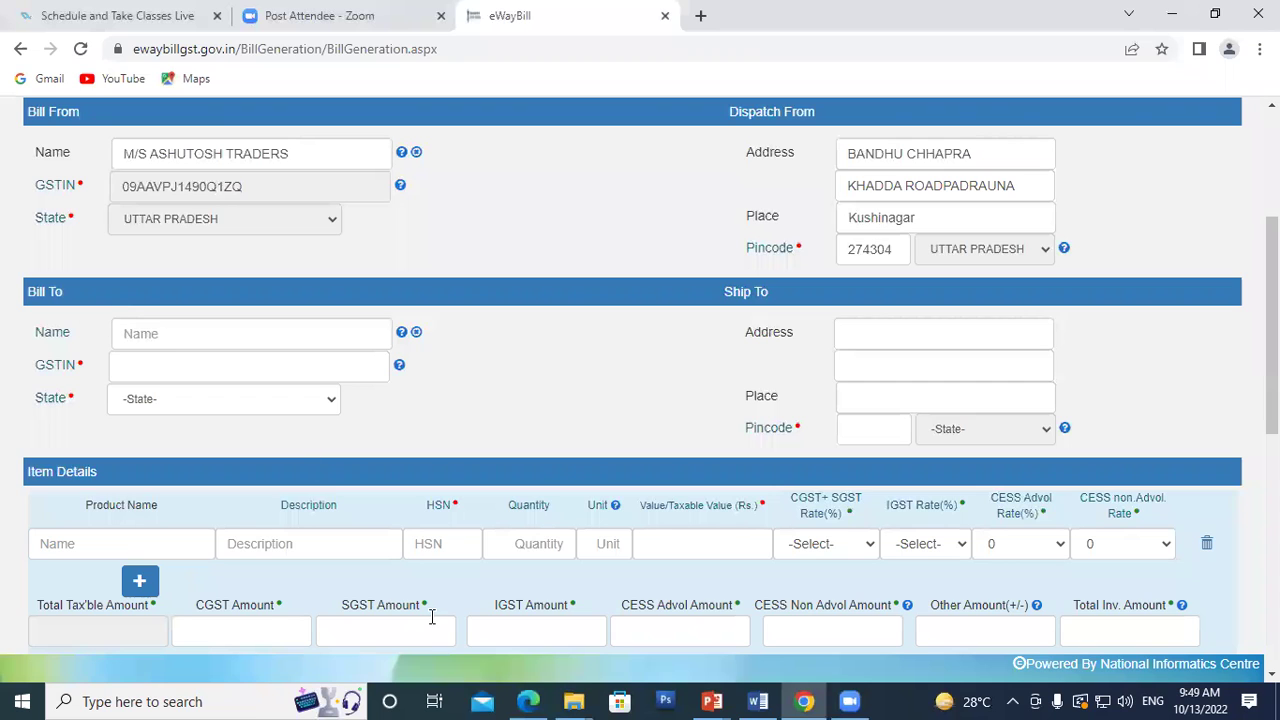
Step: Return to the annotated e-way.pdf sketch in Edge's PDF viewer
{"action": "left_click", "coordinate": [540, 697]}
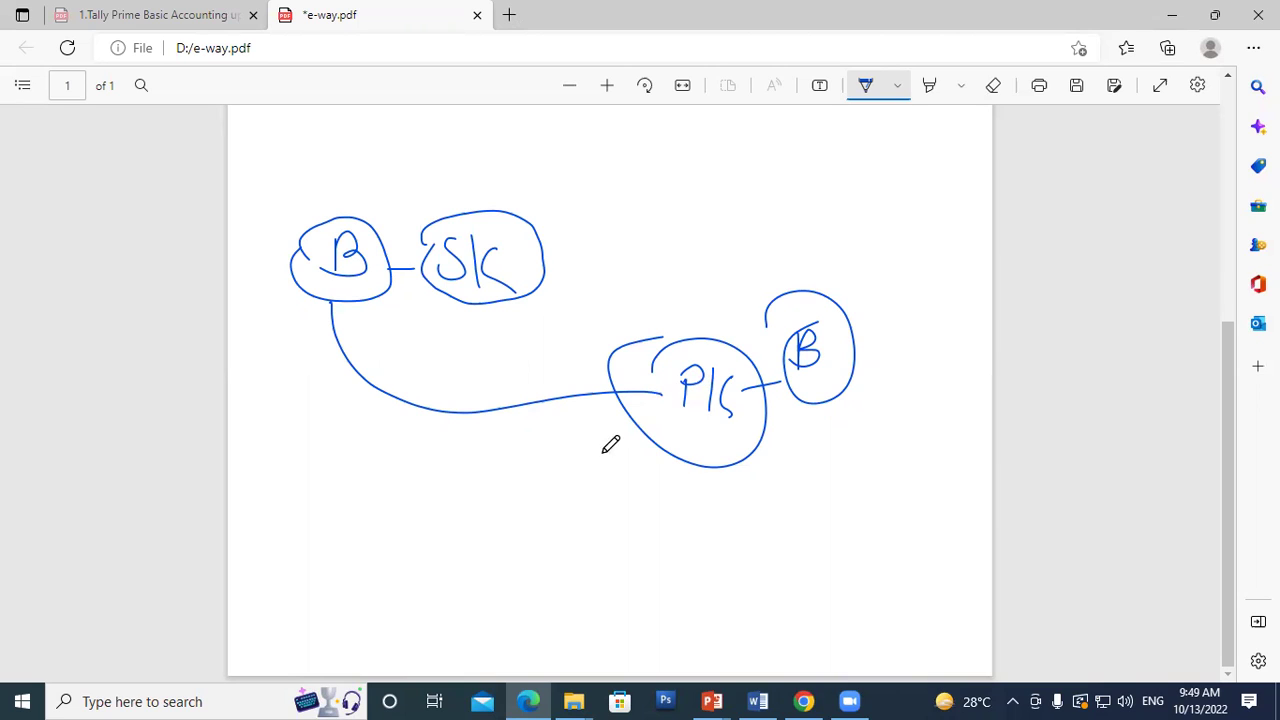
Step: Draw a curve down from the lower circle to a new circled abbreviation at the bottom
{"action": "left_click_drag", "start_coordinate": [668, 428], "coordinate": [622, 584]}
{"action": "mouse_move", "coordinate": [651, 590]}
{"action": "left_mouse_down"}
{"action": "mouse_move", "coordinate": [666, 530]}
{"action": "mouse_move", "coordinate": [712, 588]}
{"action": "left_mouse_up"}
{"action": "left_click_drag", "start_coordinate": [693, 540], "coordinate": [694, 590]}
{"action": "left_click_drag", "start_coordinate": [722, 548], "coordinate": [719, 590]}
{"action": "left_click_drag", "start_coordinate": [612, 498], "coordinate": [609, 515]}
{"action": "left_click", "coordinate": [695, 391]}
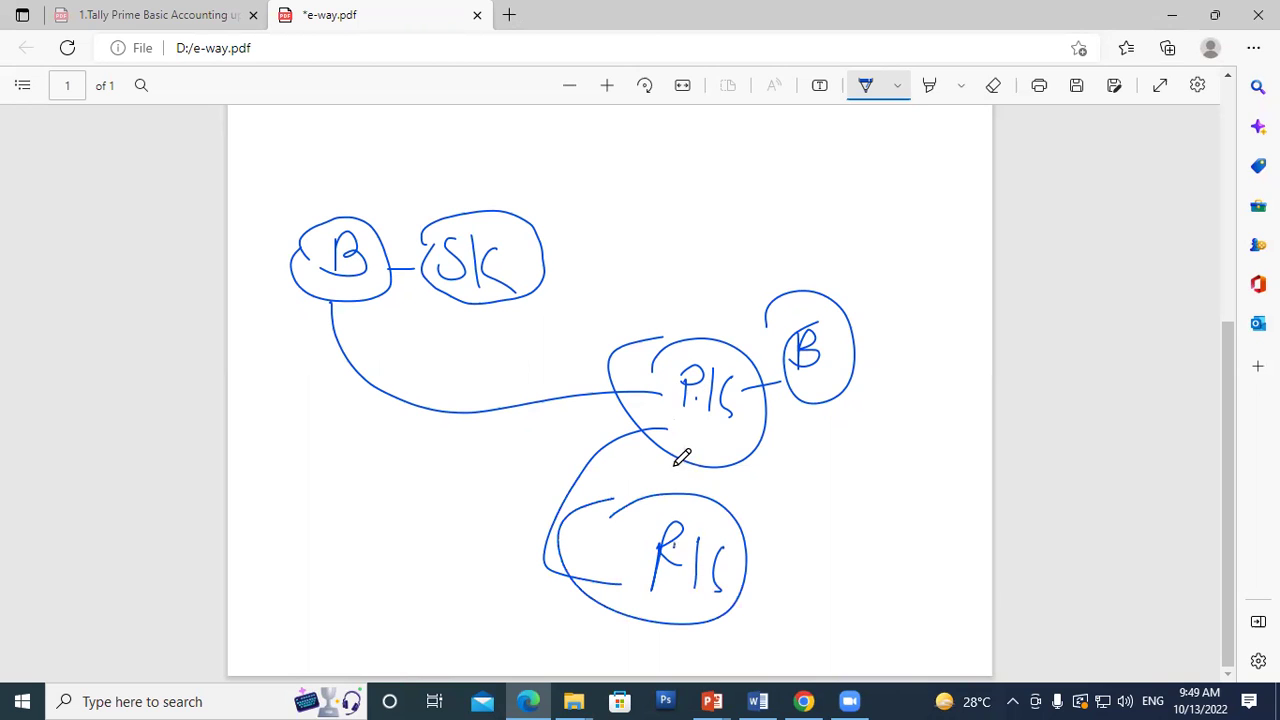
Step: Add tick marks, a right arrow from the top circle, underlines and extra rings around each circle
{"action": "left_click_drag", "start_coordinate": [527, 257], "coordinate": [538, 256]}
{"action": "left_click_drag", "start_coordinate": [639, 340], "coordinate": [640, 346]}
{"action": "left_click_drag", "start_coordinate": [528, 230], "coordinate": [580, 245]}
{"action": "left_click_drag", "start_coordinate": [589, 198], "coordinate": [608, 213]}
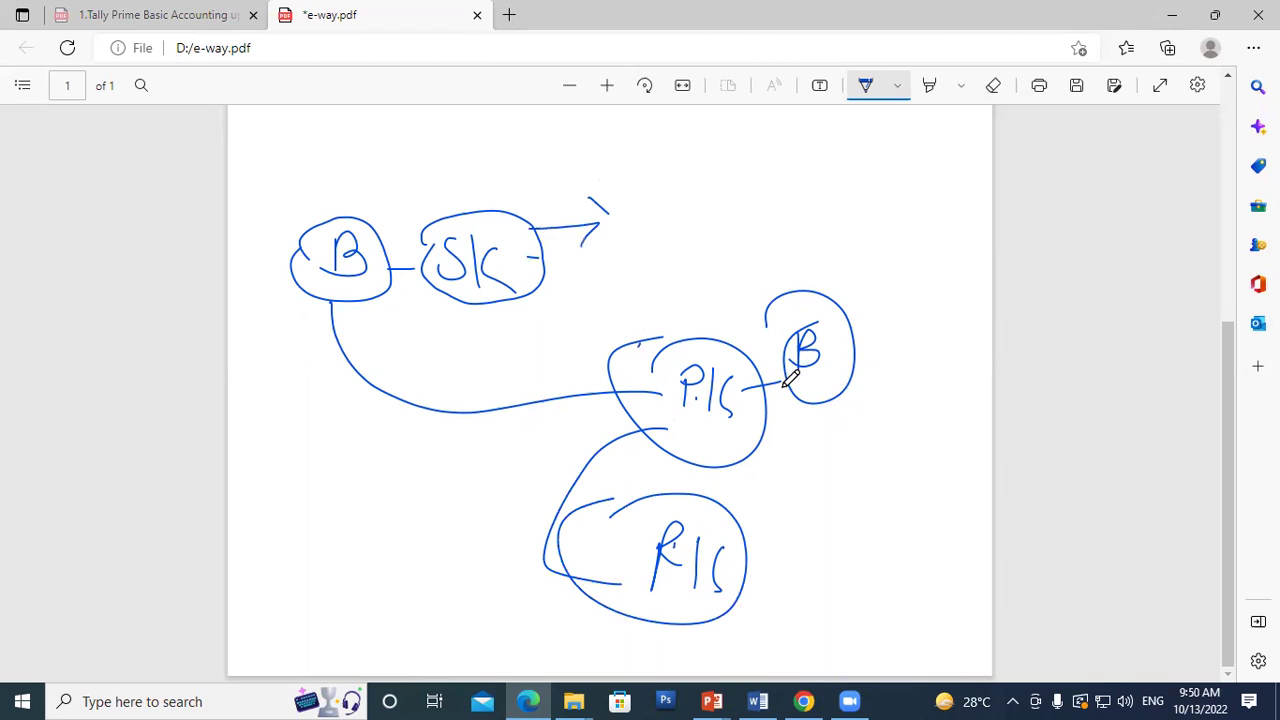
{"action": "left_click_drag", "start_coordinate": [663, 412], "coordinate": [805, 436]}
{"action": "left_click_drag", "start_coordinate": [754, 562], "coordinate": [898, 558]}
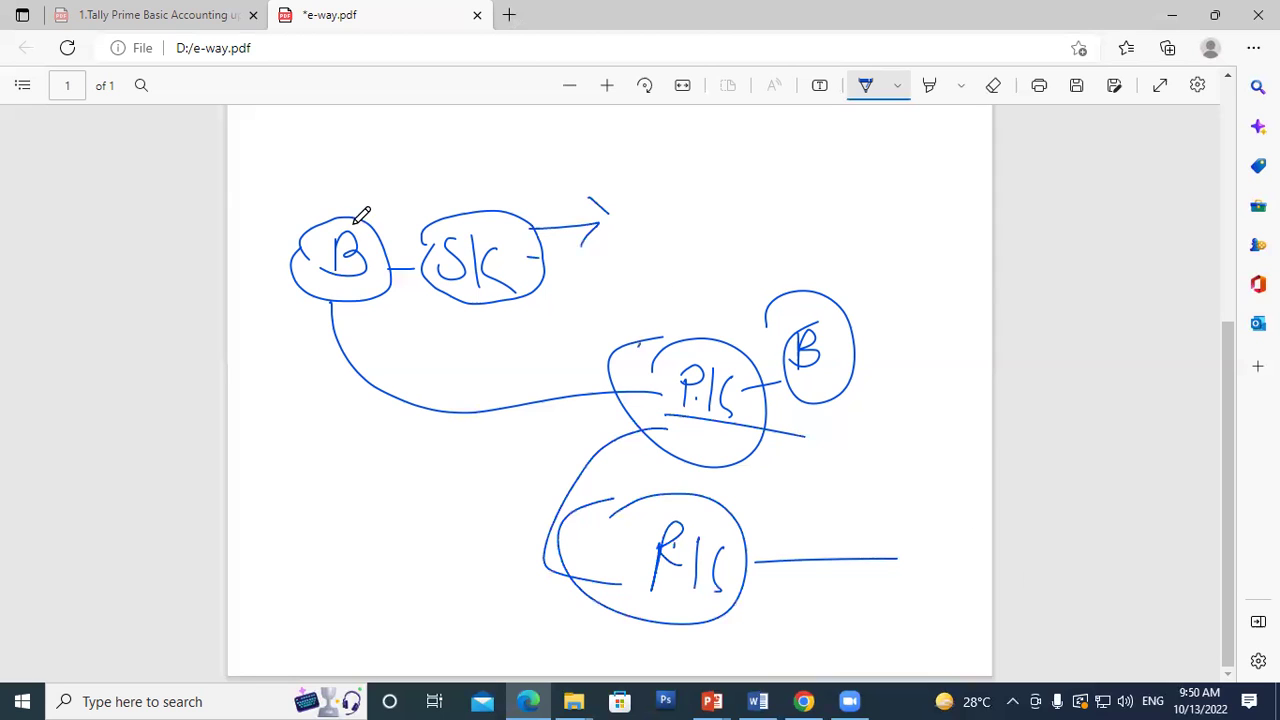
{"action": "left_click_drag", "start_coordinate": [420, 245], "coordinate": [555, 298]}
{"action": "mouse_move", "coordinate": [714, 409]}
{"action": "left_mouse_down"}
{"action": "mouse_move", "coordinate": [735, 335]}
{"action": "mouse_move", "coordinate": [690, 432]}
{"action": "left_mouse_up"}
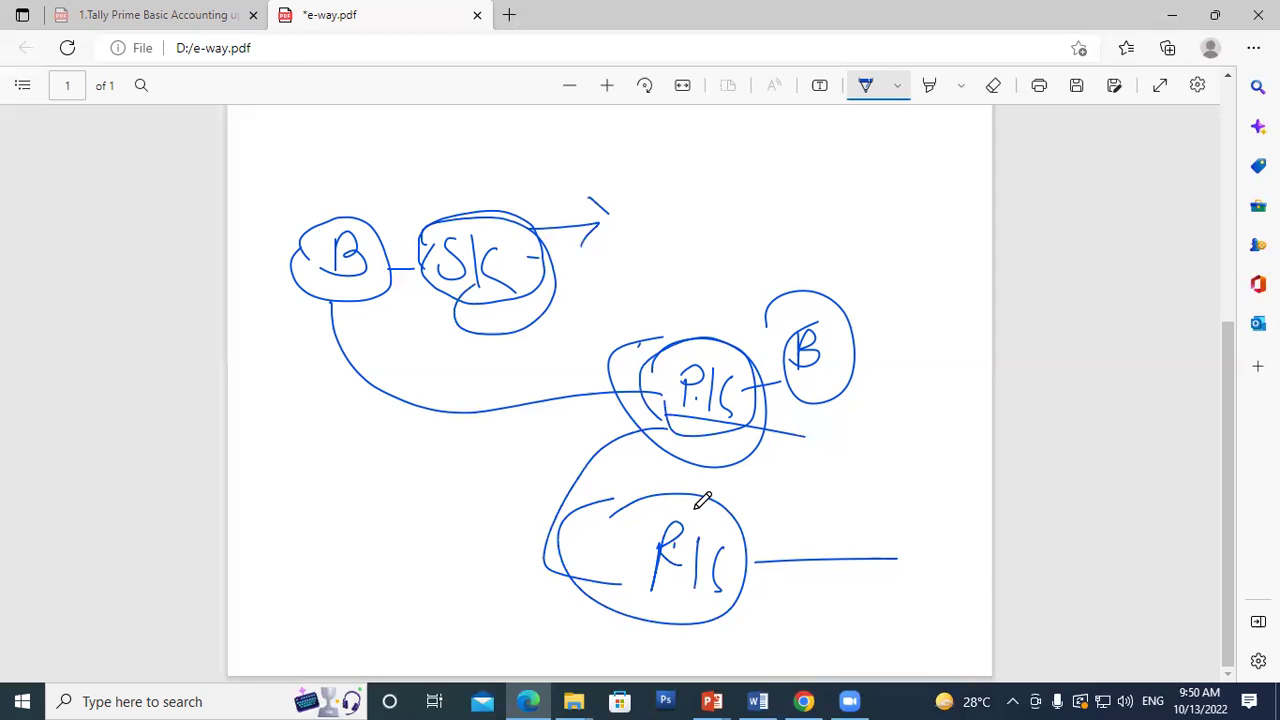
{"action": "left_click_drag", "start_coordinate": [699, 504], "coordinate": [729, 537]}
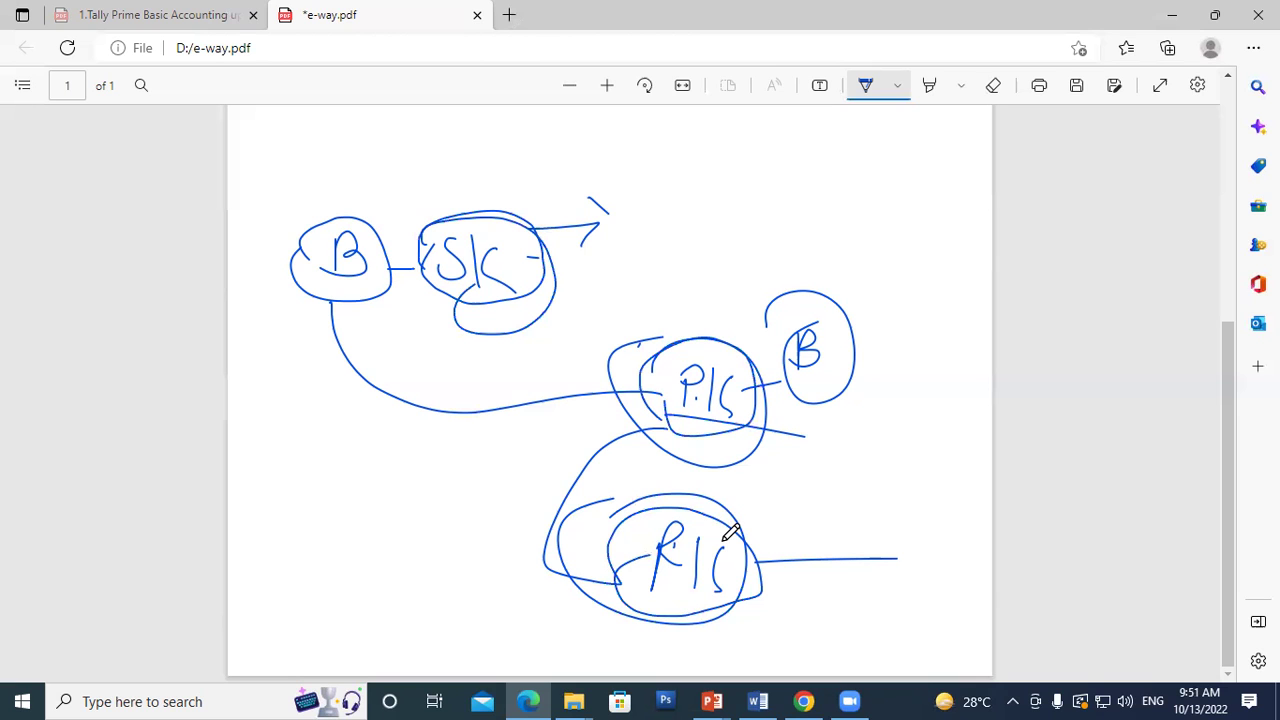
Step: Enter the recipient's GSTIN under Bill To so the name, state and Ship To details auto-fill
{"action": "left_click", "coordinate": [803, 701]}
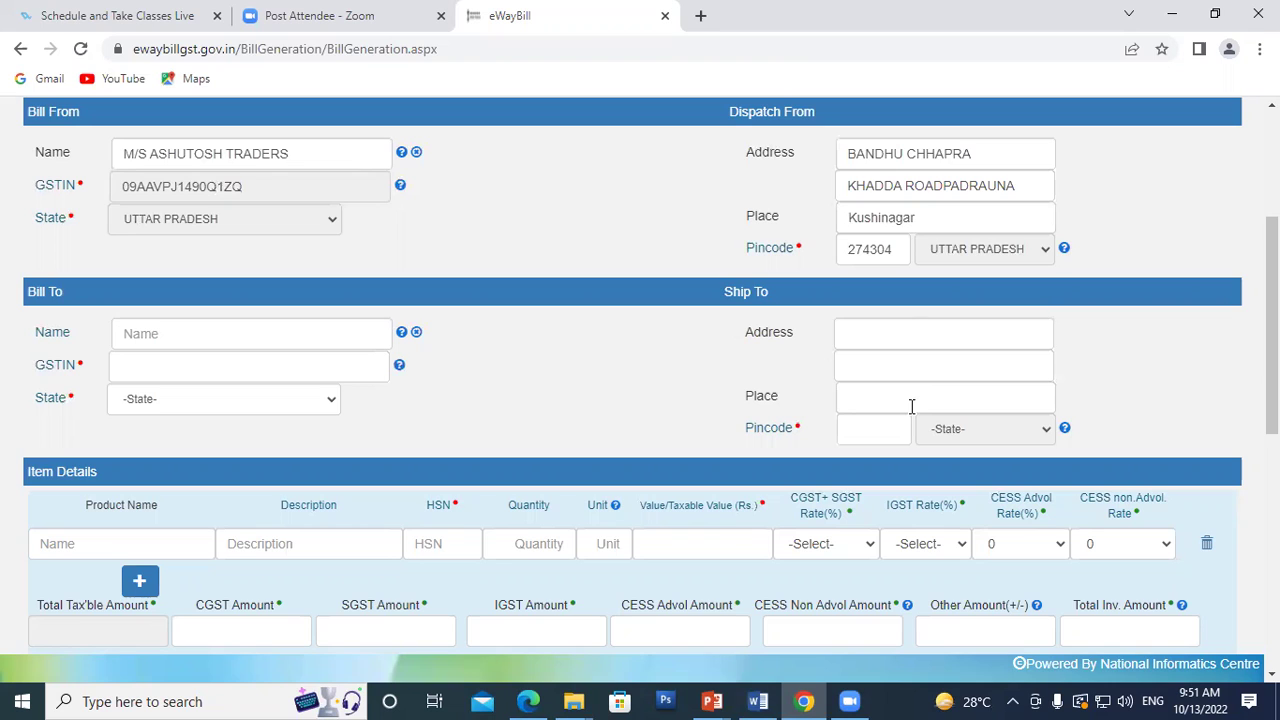
{"action": "left_click", "coordinate": [145, 376]}
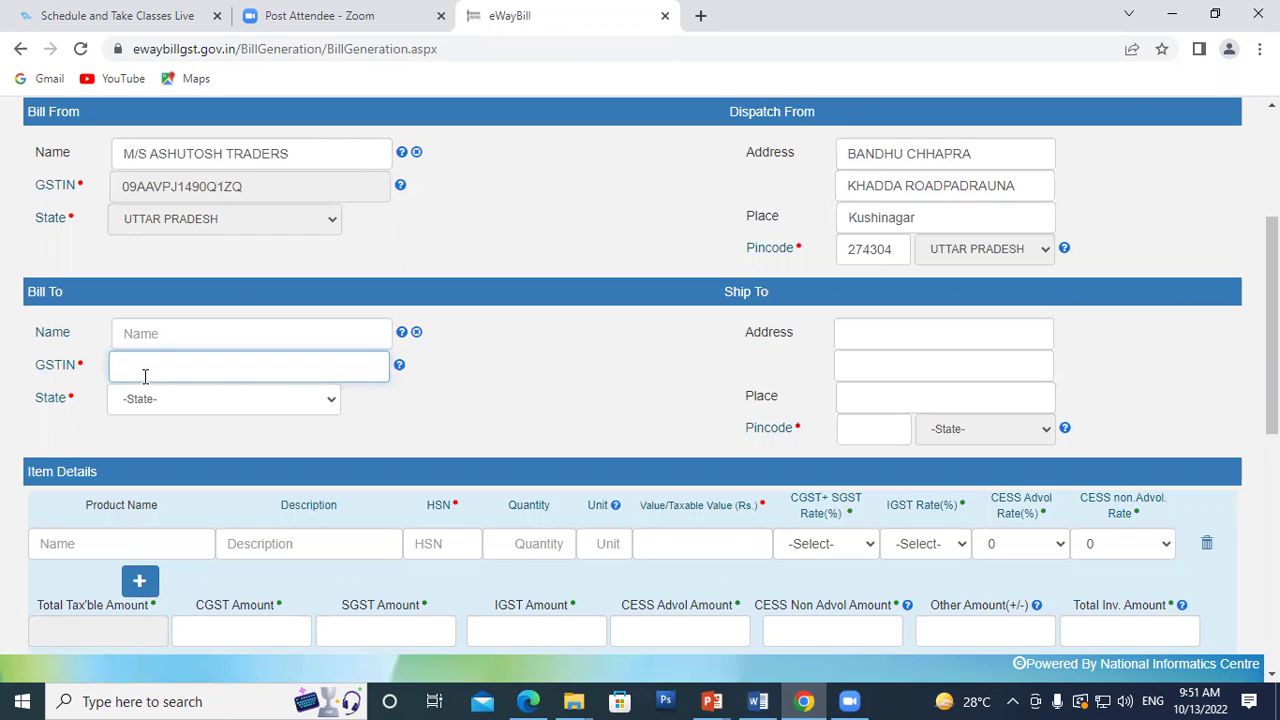
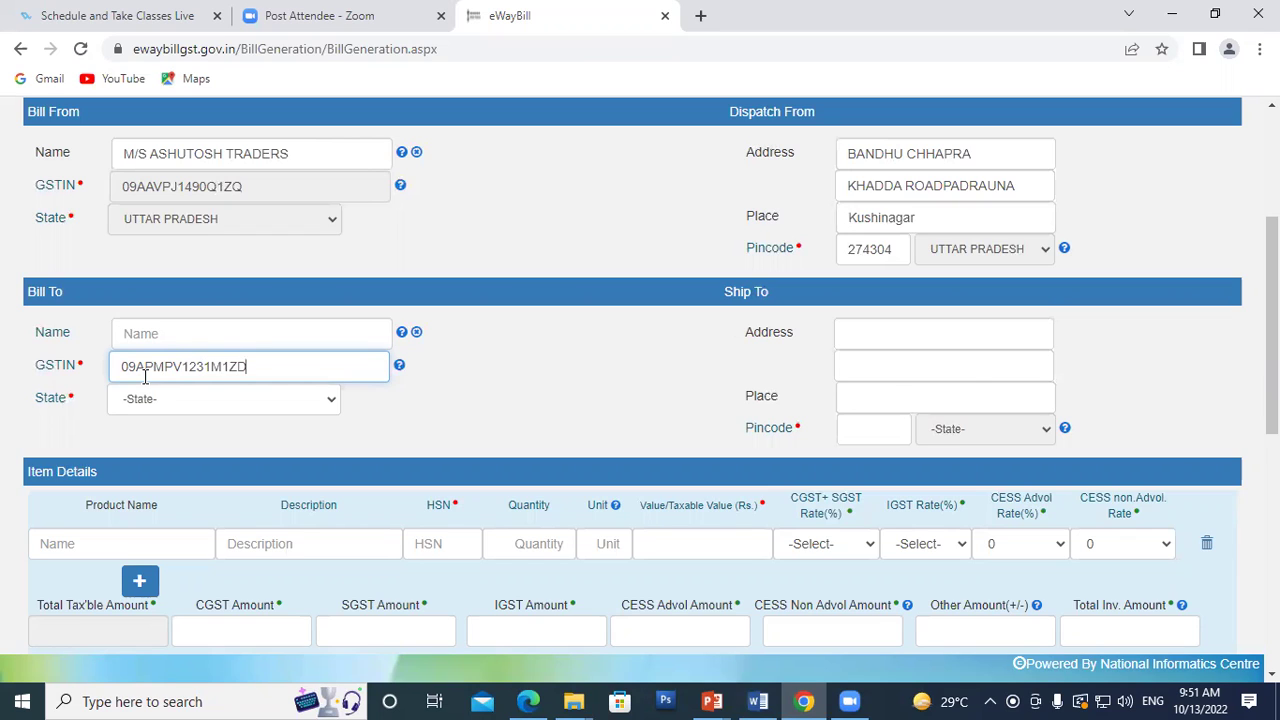
{"action": "mouse_move", "coordinate": [401, 366]}
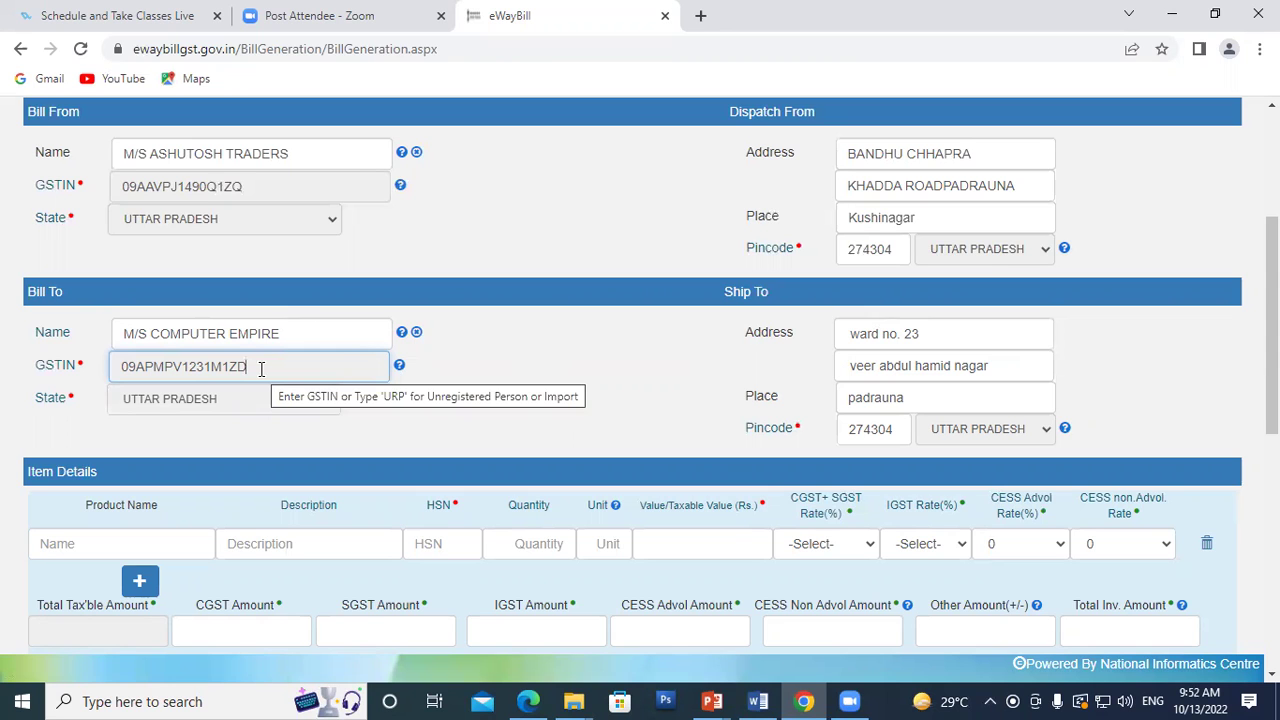
{"action": "scroll", "coordinate": [254, 428], "scroll_direction": "down", "scroll_amount": 2}
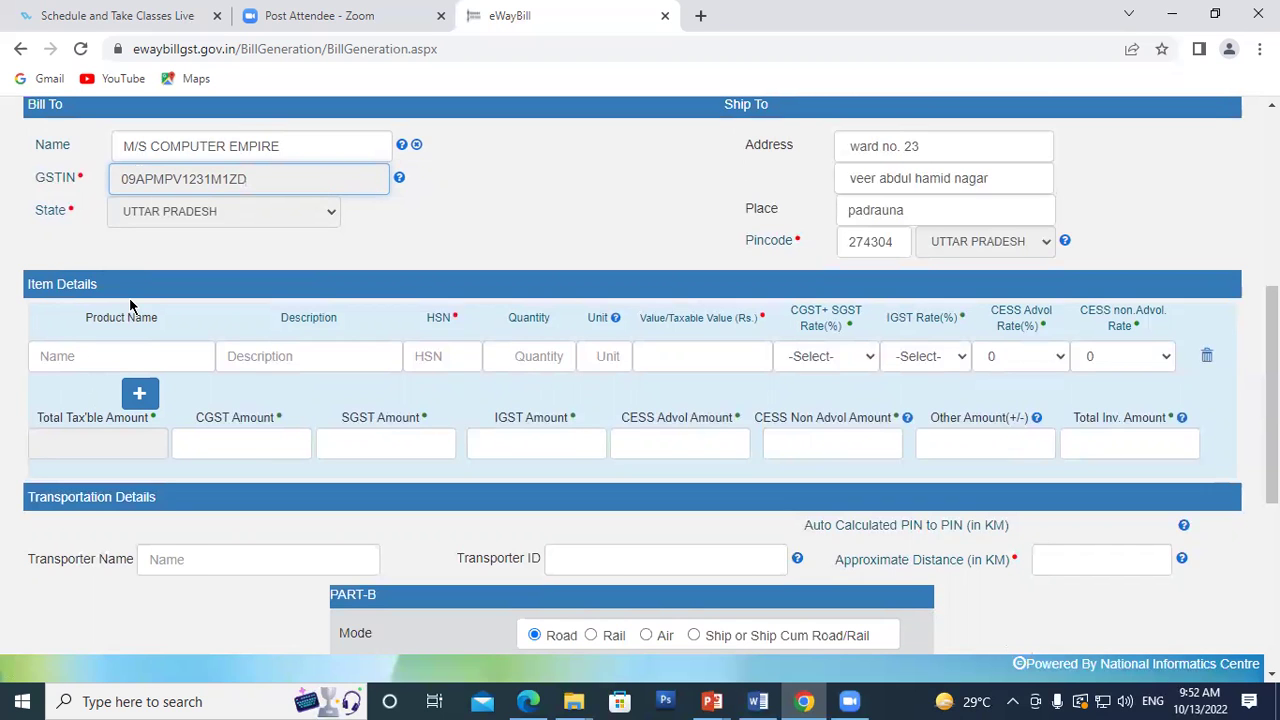
{"action": "scroll", "coordinate": [129, 297], "scroll_direction": "up", "scroll_amount": 3}
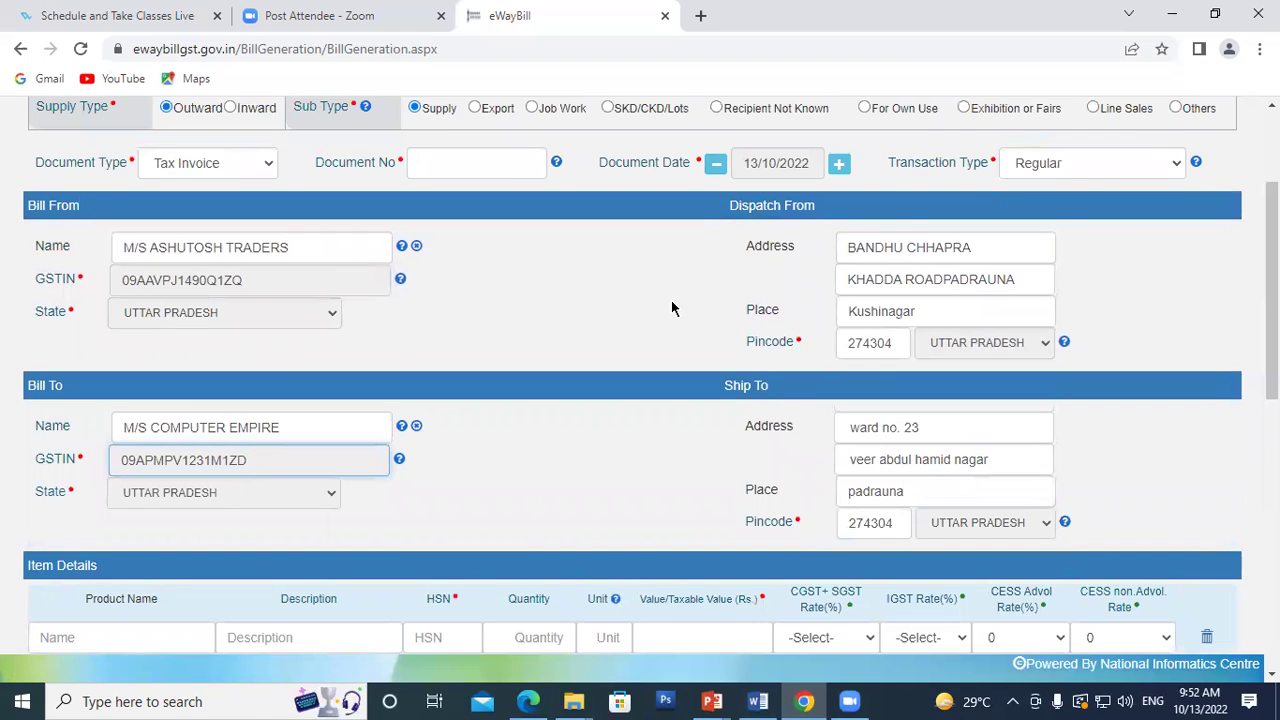
{"action": "scroll", "coordinate": [672, 308], "scroll_direction": "up", "scroll_amount": 1}
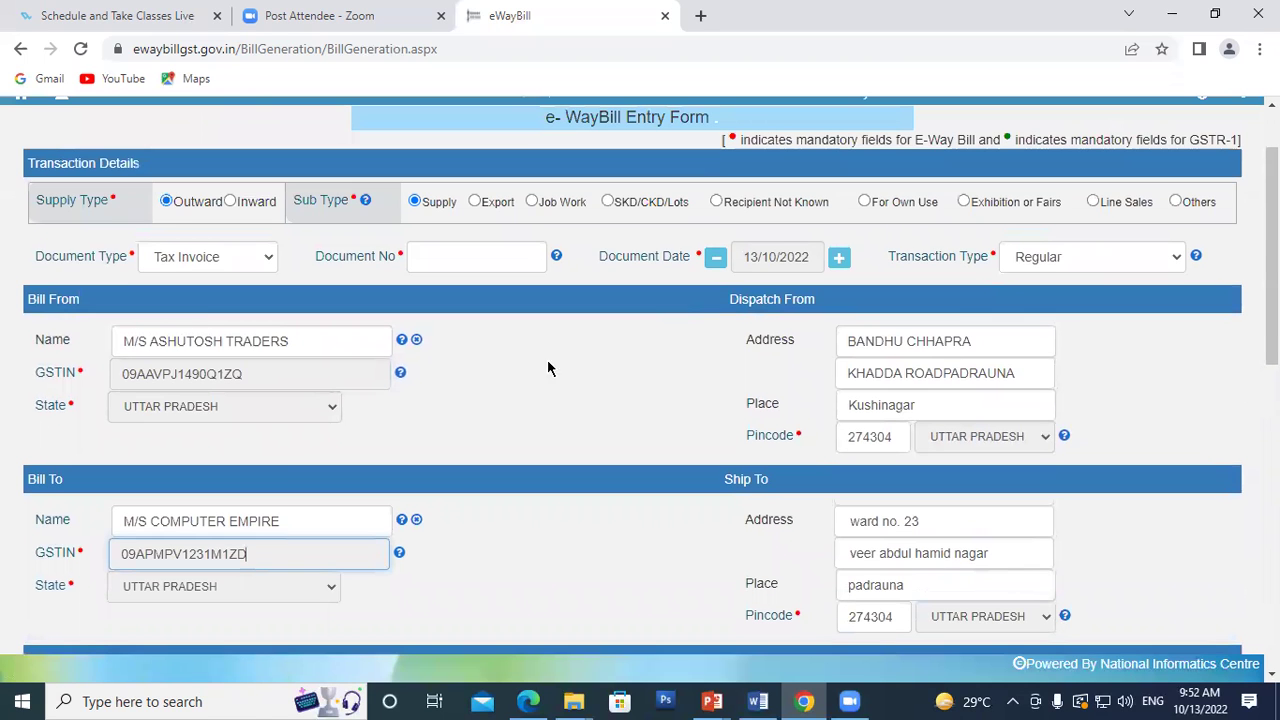
{"action": "left_click", "coordinate": [1084, 268]}
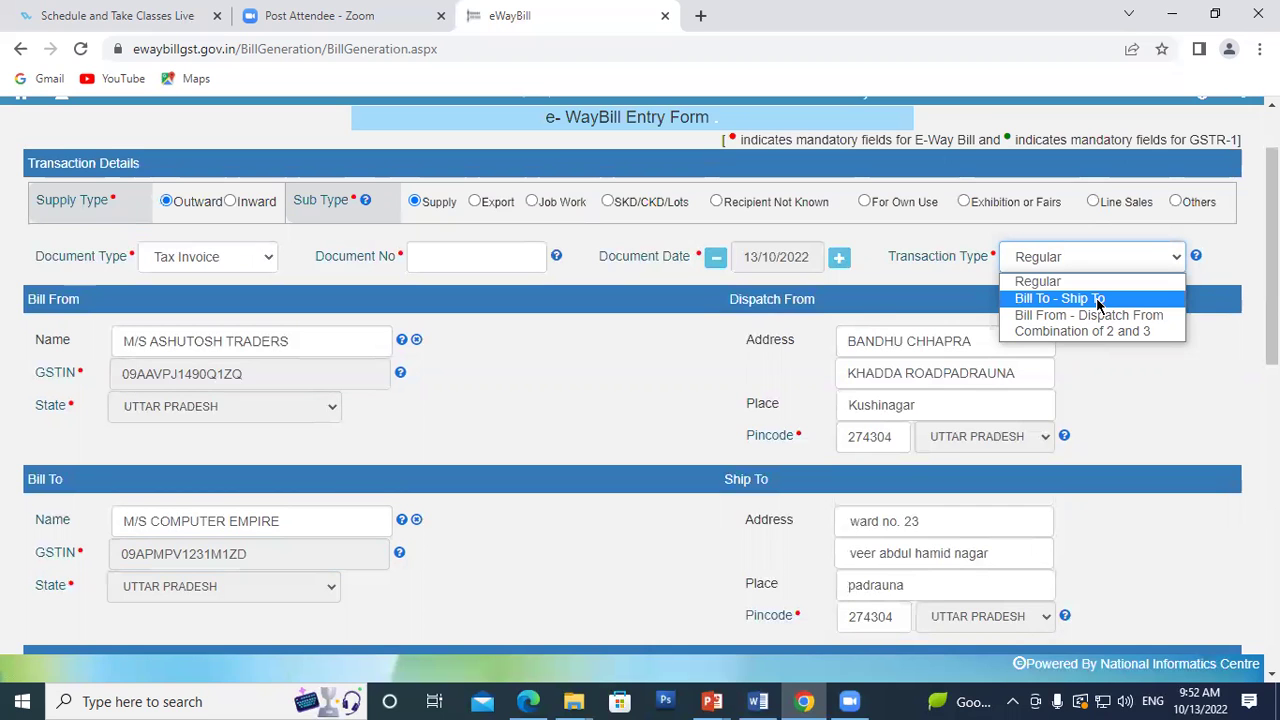
{"action": "left_click", "coordinate": [589, 363]}
{"action": "scroll", "coordinate": [851, 423], "scroll_direction": "down", "scroll_amount": 3}
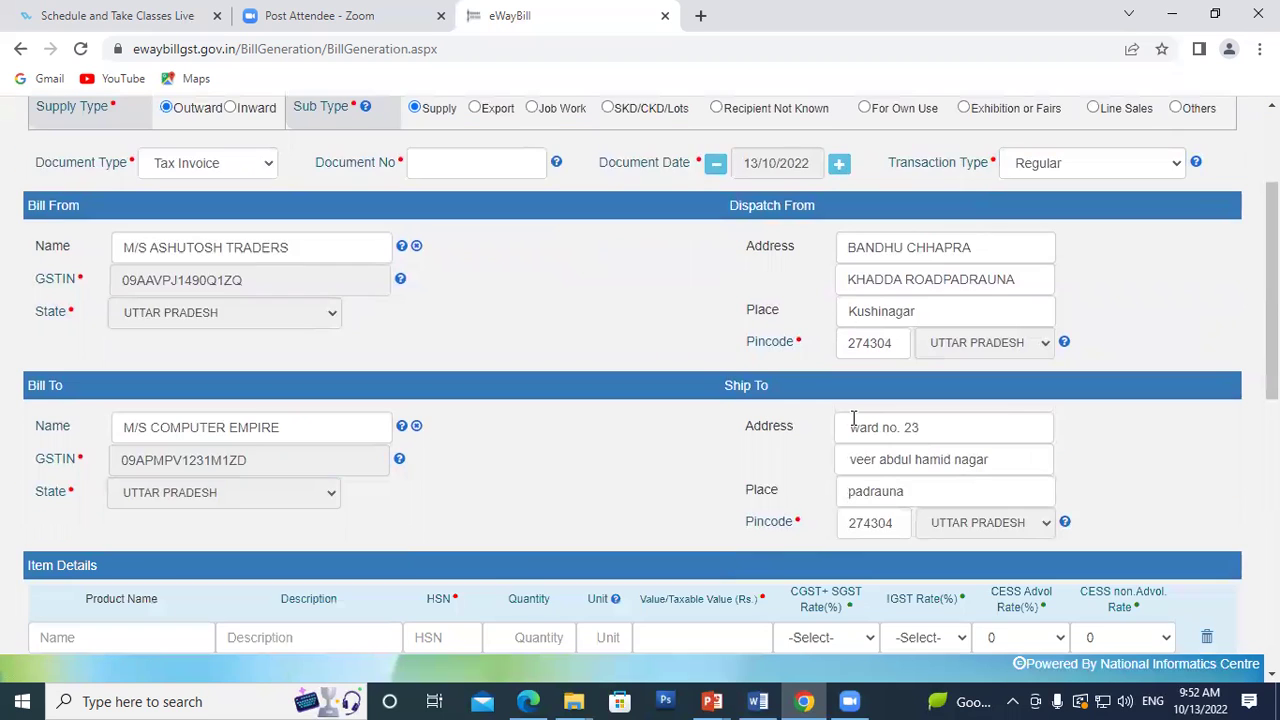
{"action": "scroll", "coordinate": [789, 392], "scroll_direction": "down", "scroll_amount": 1}
Step: Add Cement as the product with a quantity of 1
{"action": "left_click", "coordinate": [90, 357]}
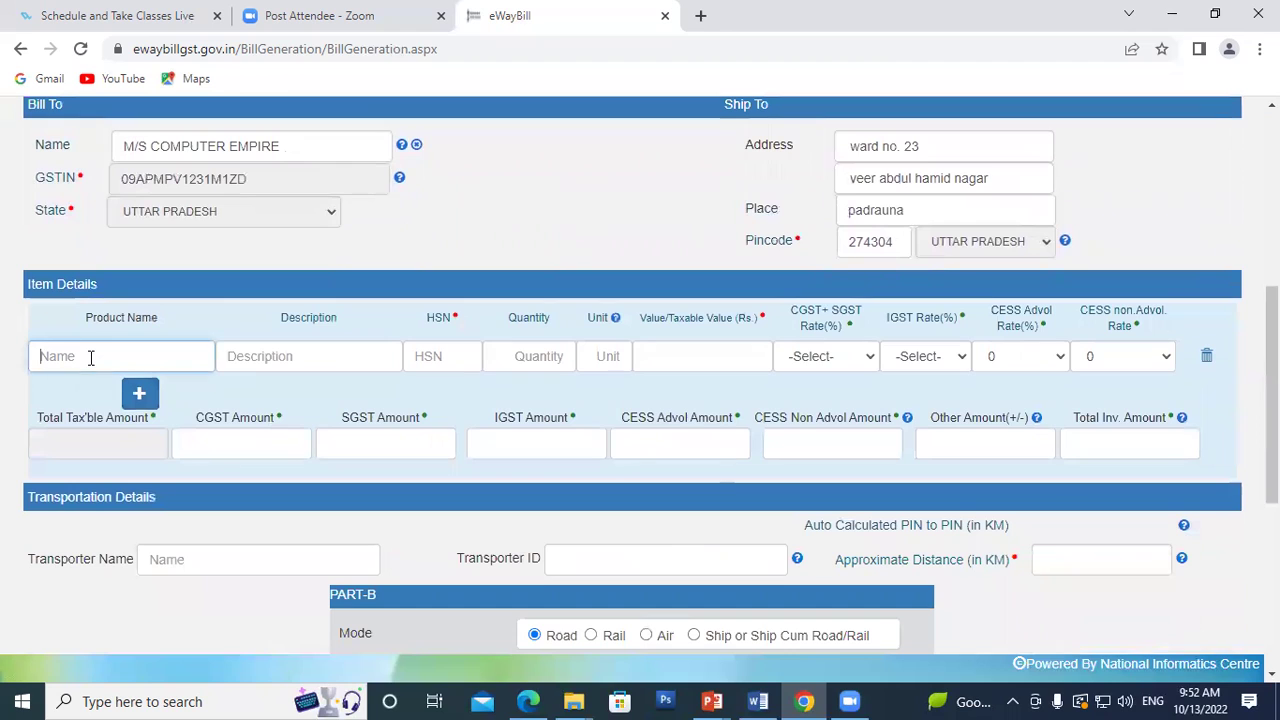
{"action": "type", "text": "c"}
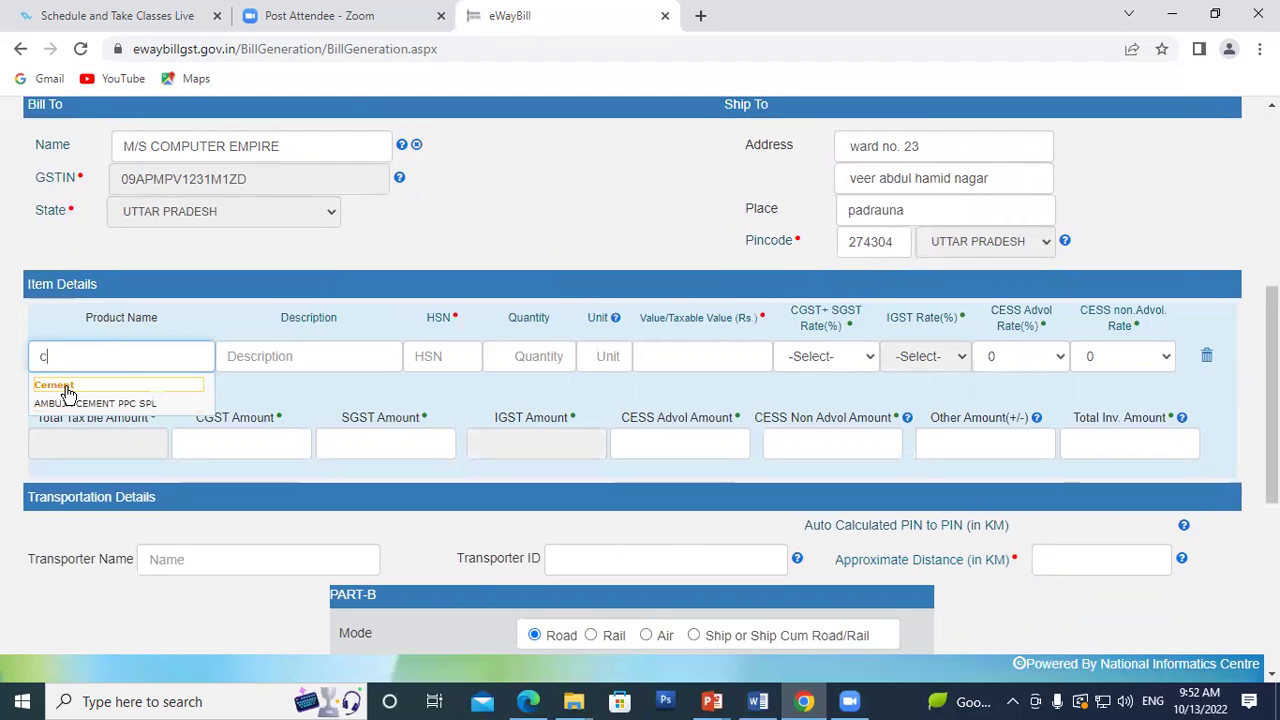
{"action": "left_click", "coordinate": [66, 386]}
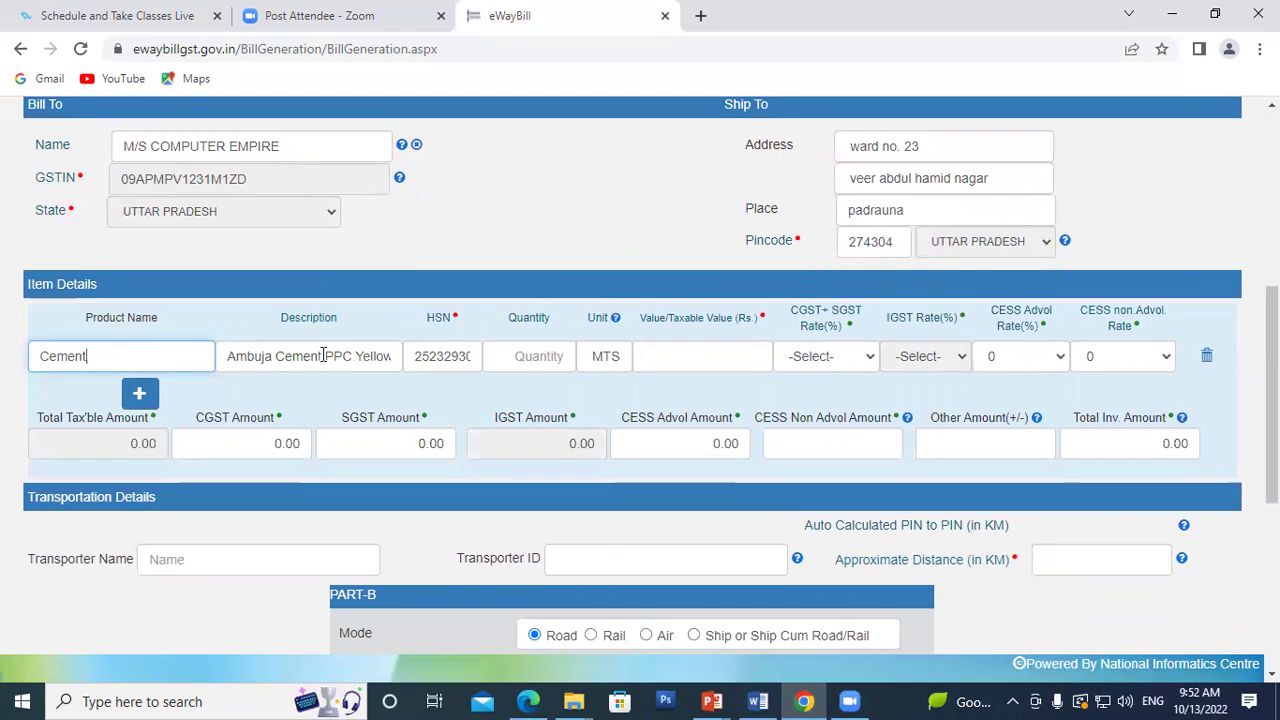
{"action": "left_click", "coordinate": [528, 357]}
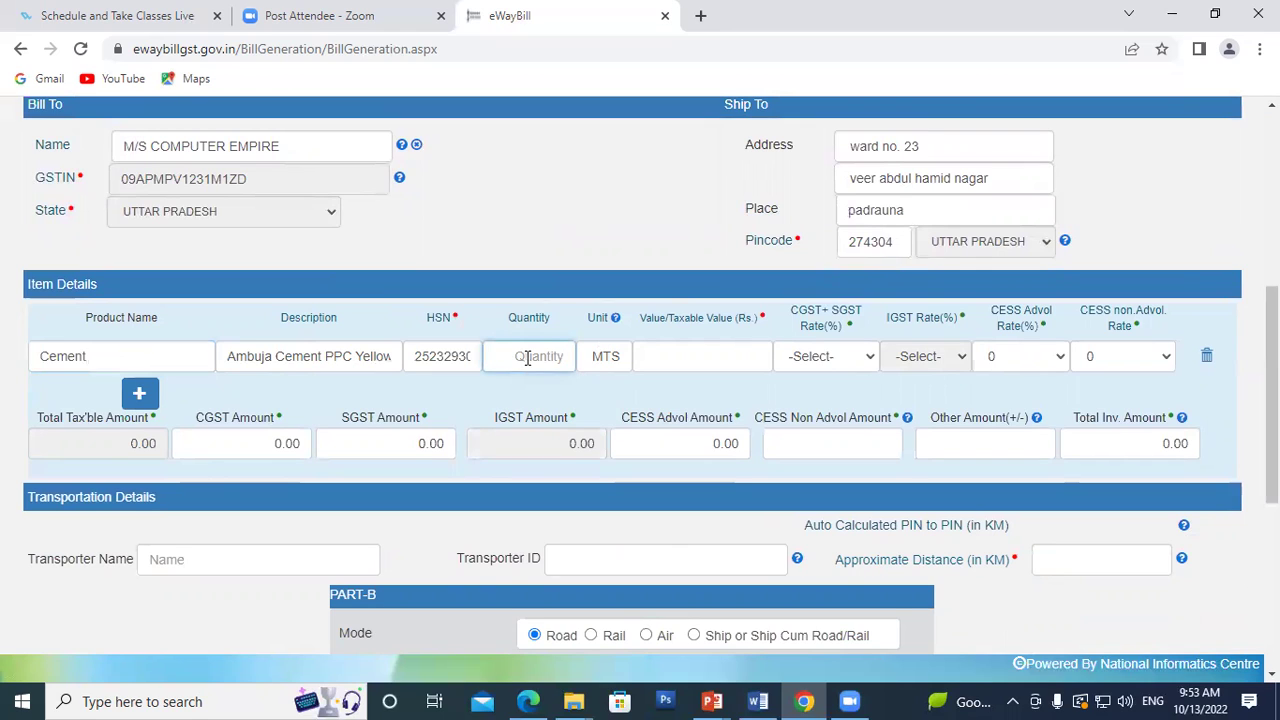
{"action": "type", "text": "1"}
Step: Set the Cement taxable value to 50000 and the CGST+SGST rate to 14 + 14
{"action": "left_click", "coordinate": [692, 358]}
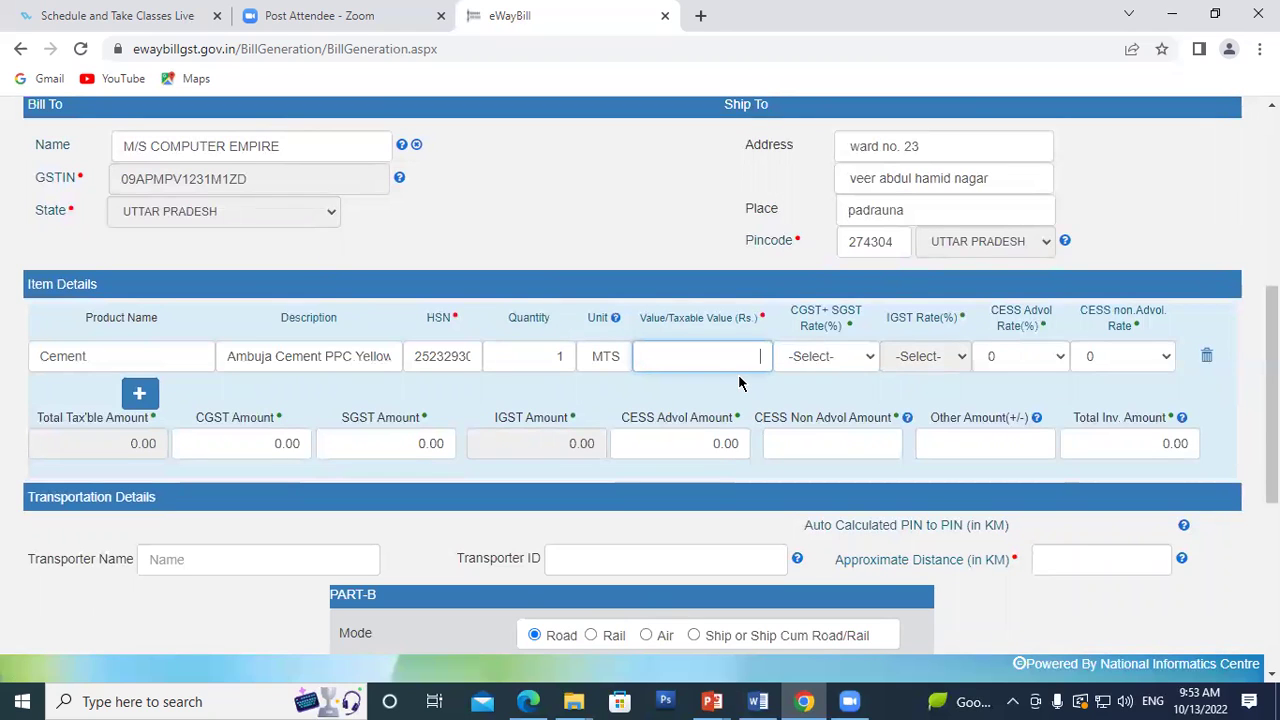
{"action": "type", "text": "500"}
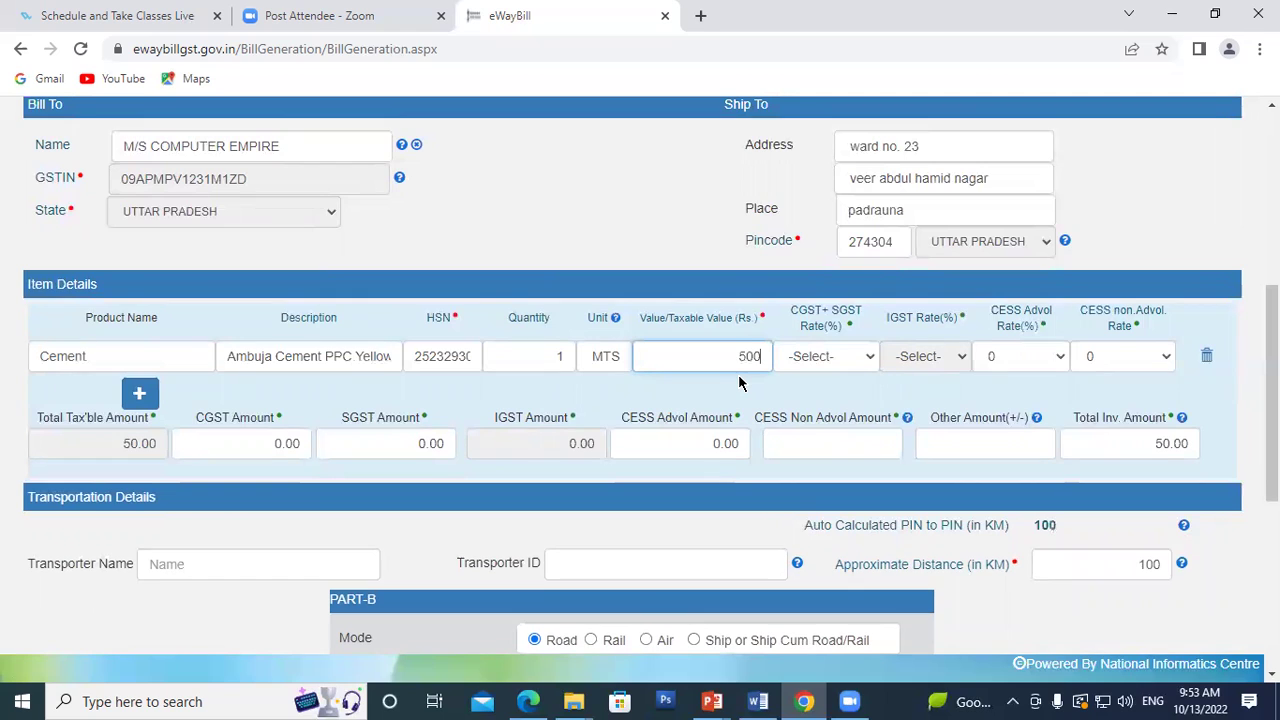
{"action": "type", "text": "00"}
{"action": "left_click", "coordinate": [548, 360]}
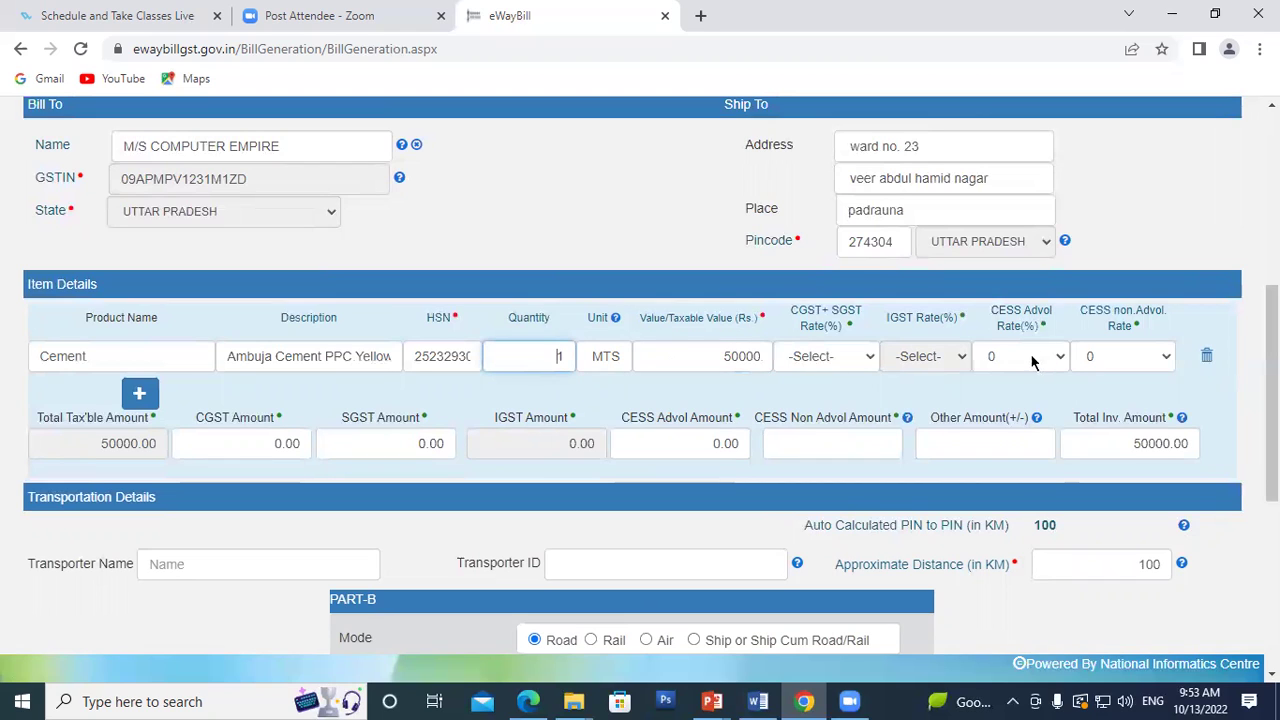
{"action": "left_click", "coordinate": [810, 357]}
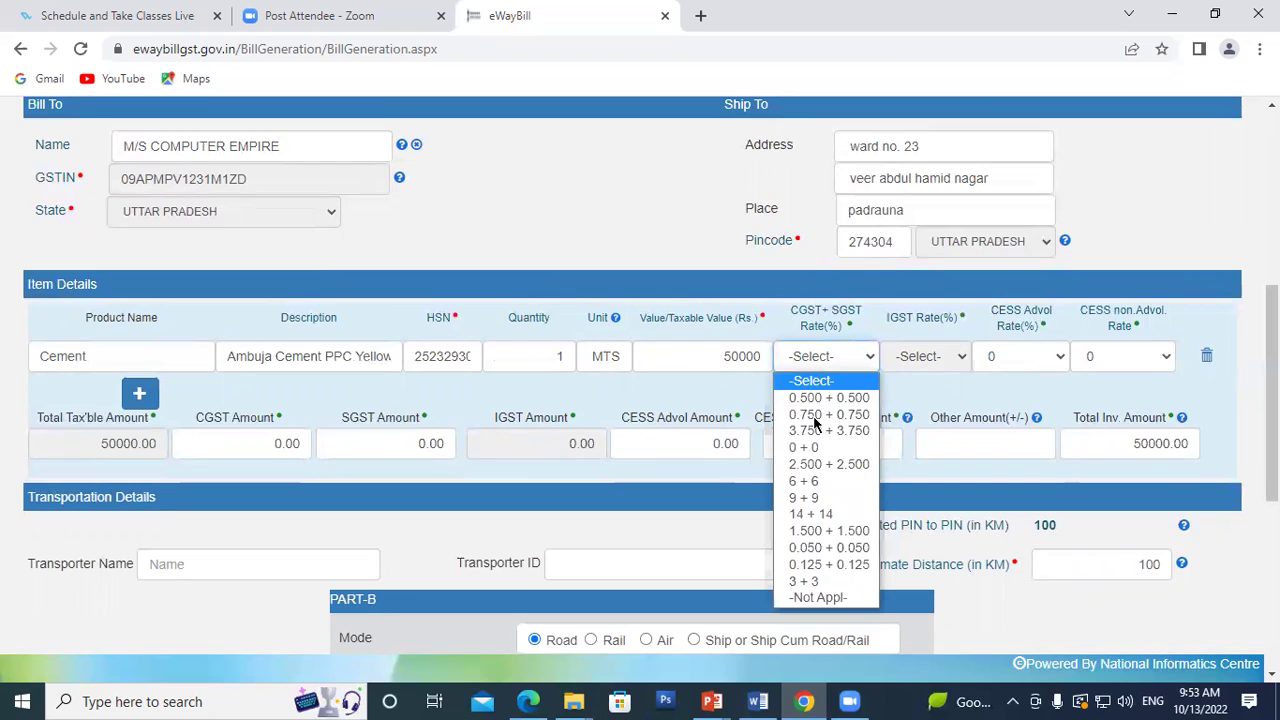
{"action": "left_click", "coordinate": [828, 515]}
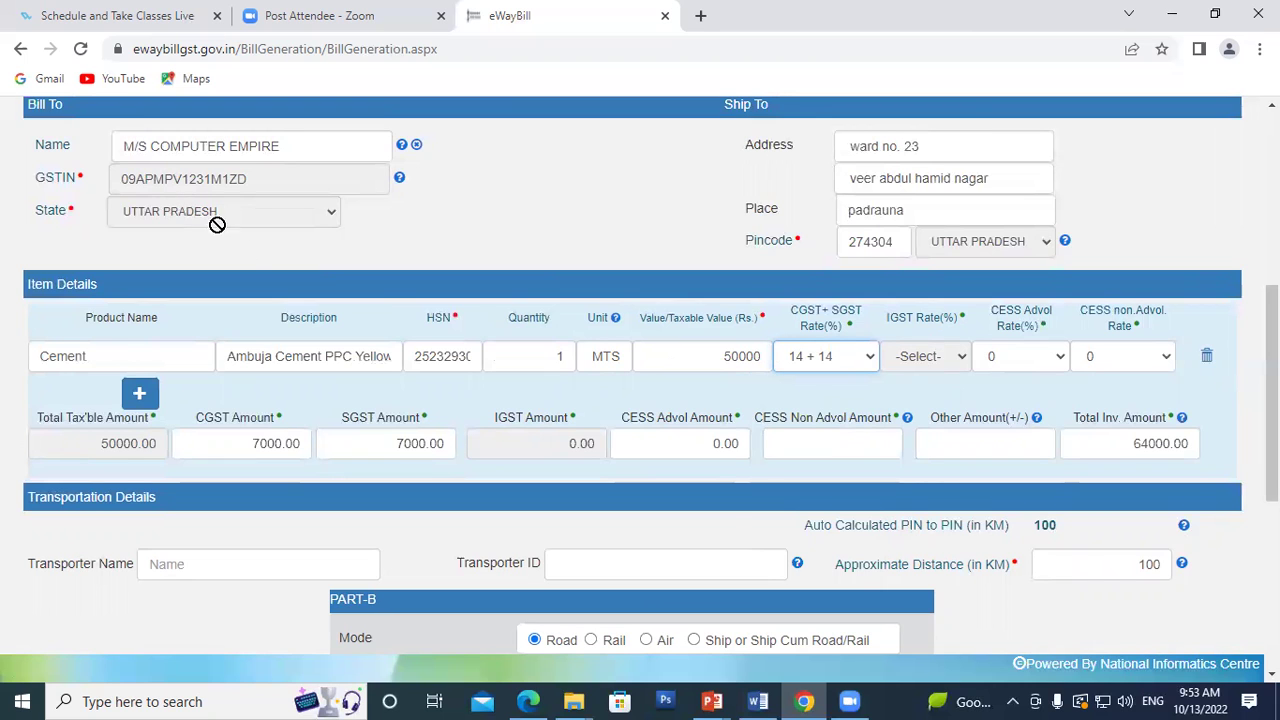
{"action": "scroll", "coordinate": [223, 232], "scroll_direction": "up", "scroll_amount": 2}
{"action": "scroll", "coordinate": [224, 236], "scroll_direction": "up", "scroll_amount": 2}
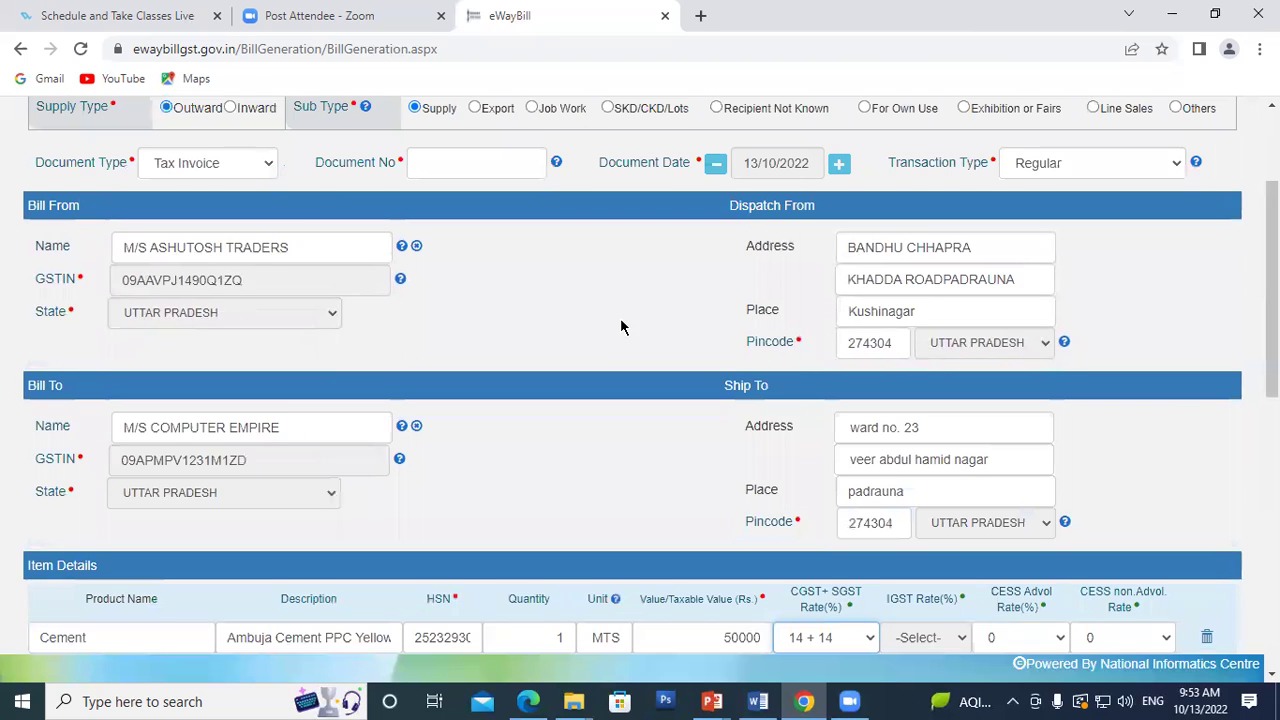
{"action": "scroll", "coordinate": [622, 325], "scroll_direction": "down", "scroll_amount": 4}
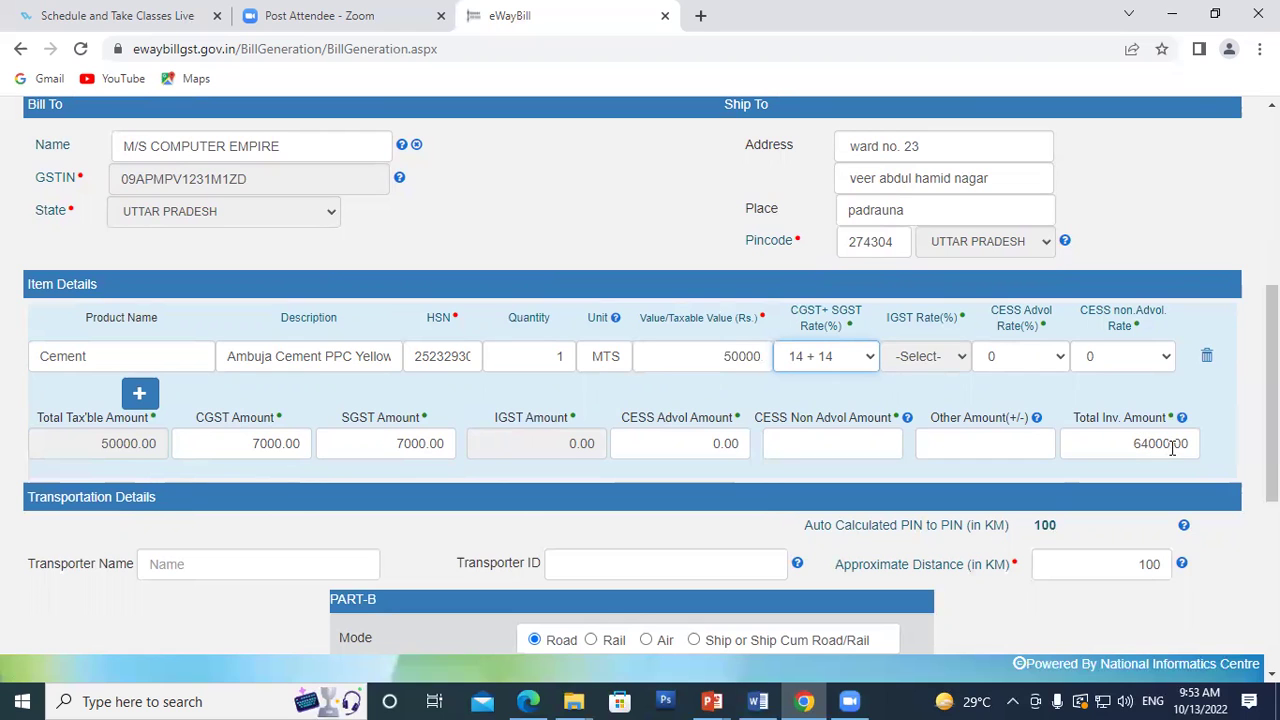
{"action": "scroll", "coordinate": [588, 356], "scroll_direction": "down", "scroll_amount": 1}
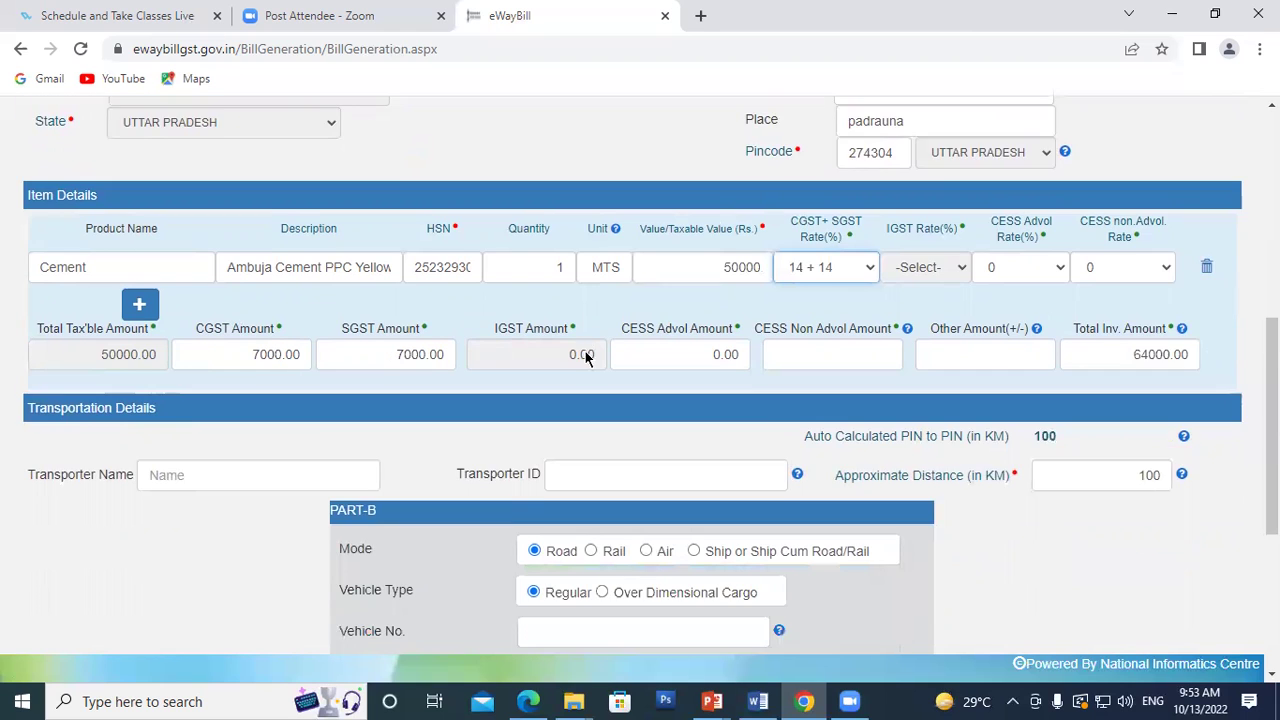
{"action": "scroll", "coordinate": [588, 356], "scroll_direction": "down", "scroll_amount": 1}
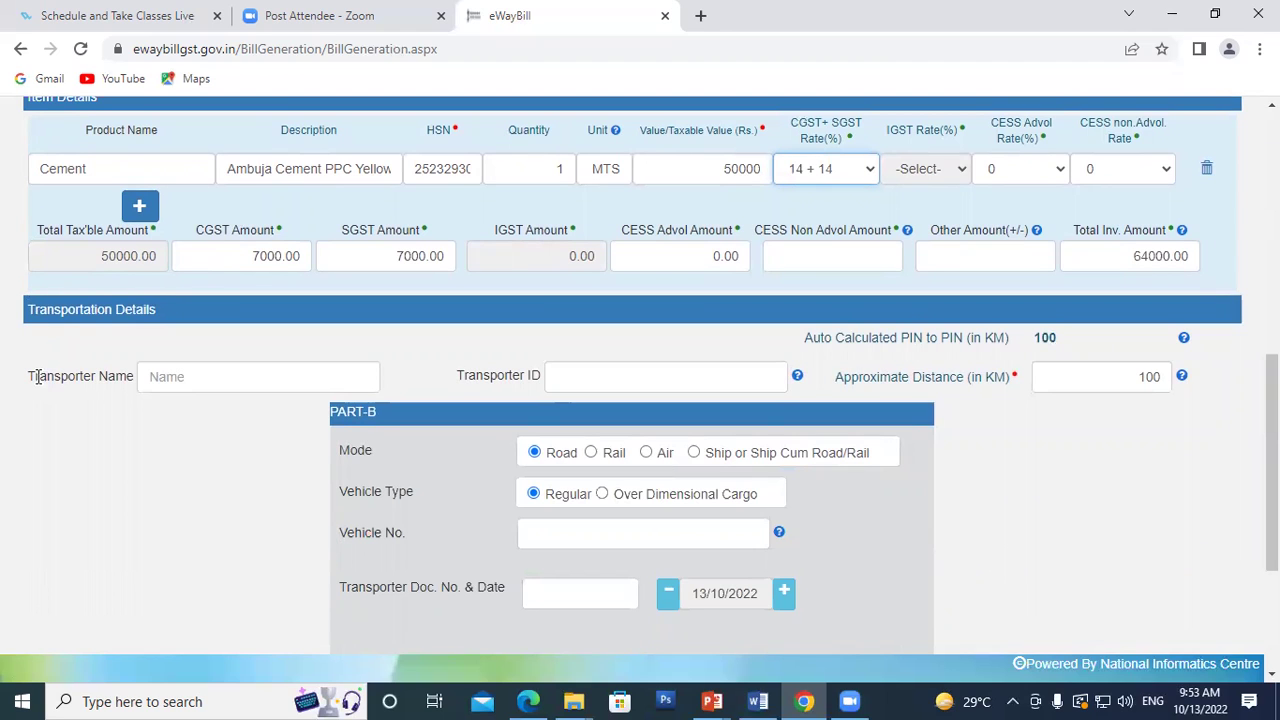
{"action": "left_click", "coordinate": [163, 376]}
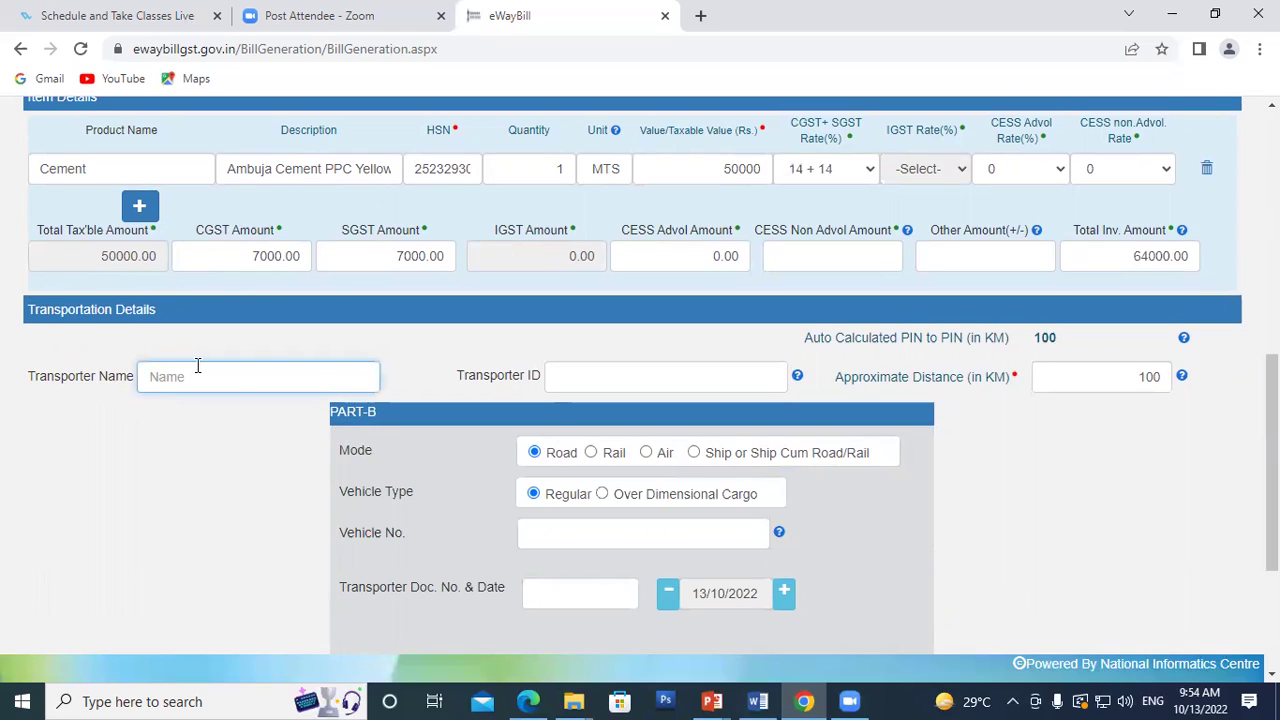
{"action": "left_click", "coordinate": [607, 371]}
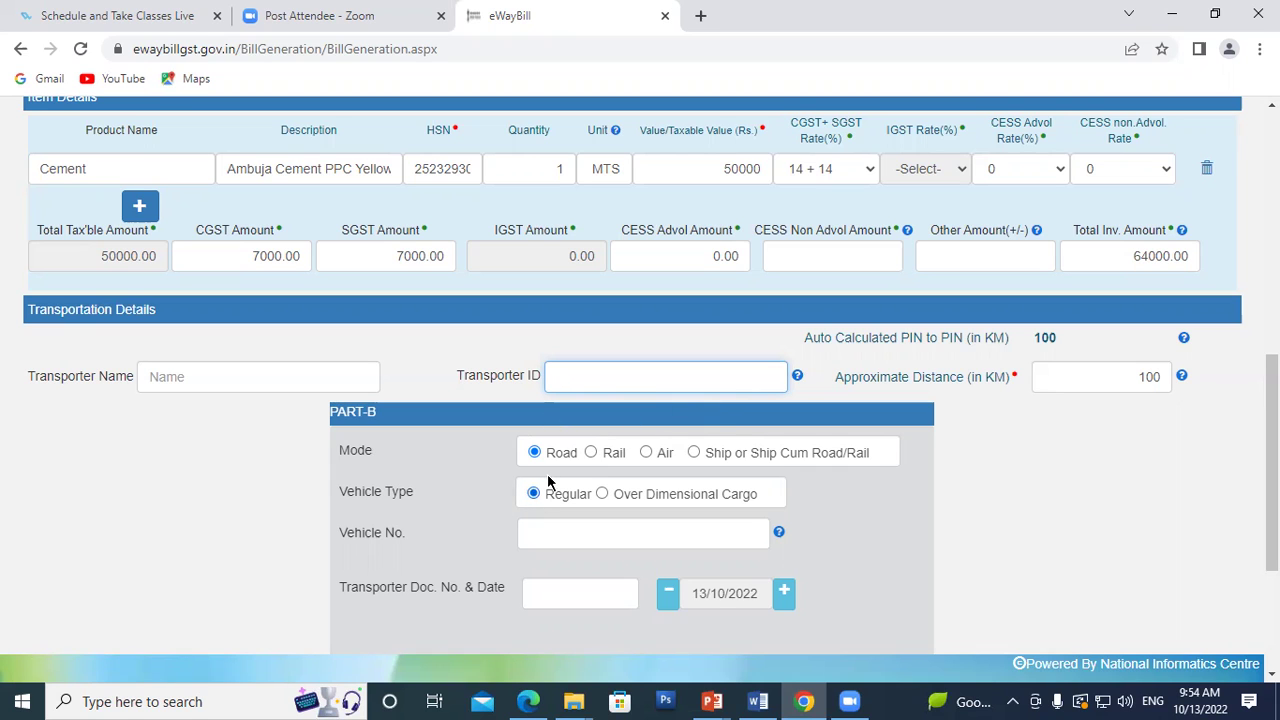
{"action": "scroll", "coordinate": [635, 556], "scroll_direction": "down", "scroll_amount": 3}
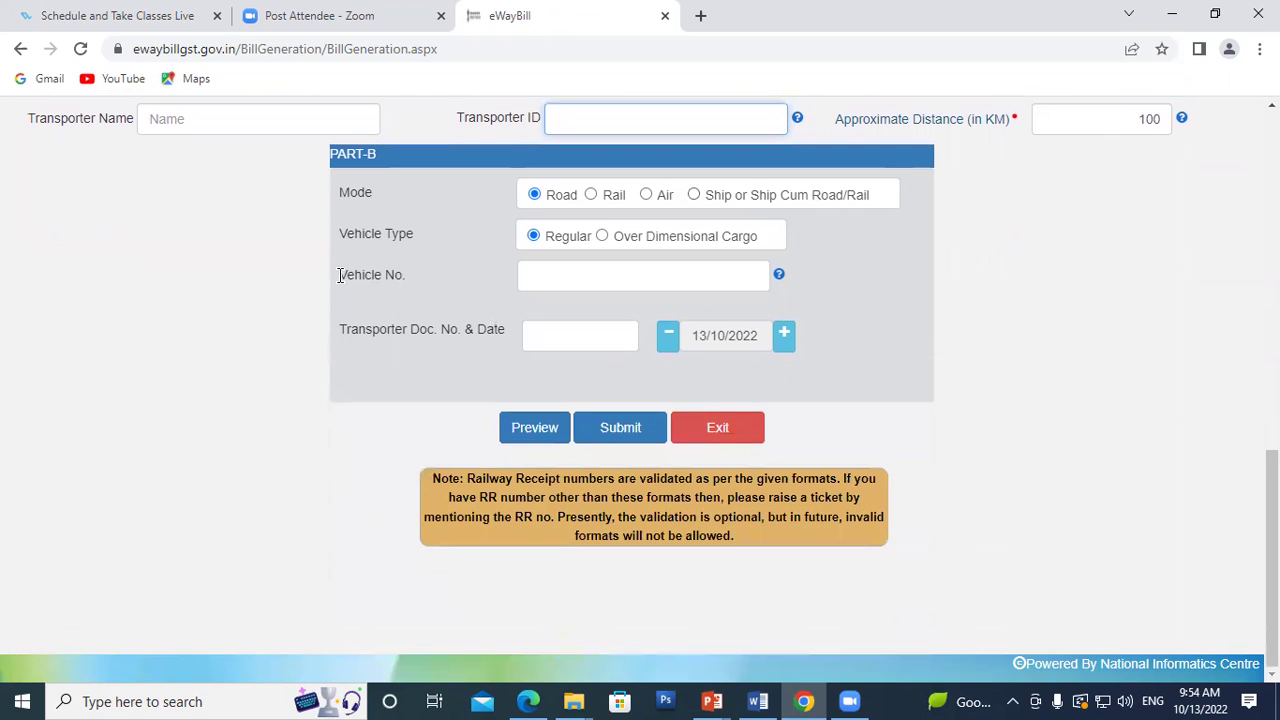
{"action": "left_click", "coordinate": [568, 272]}
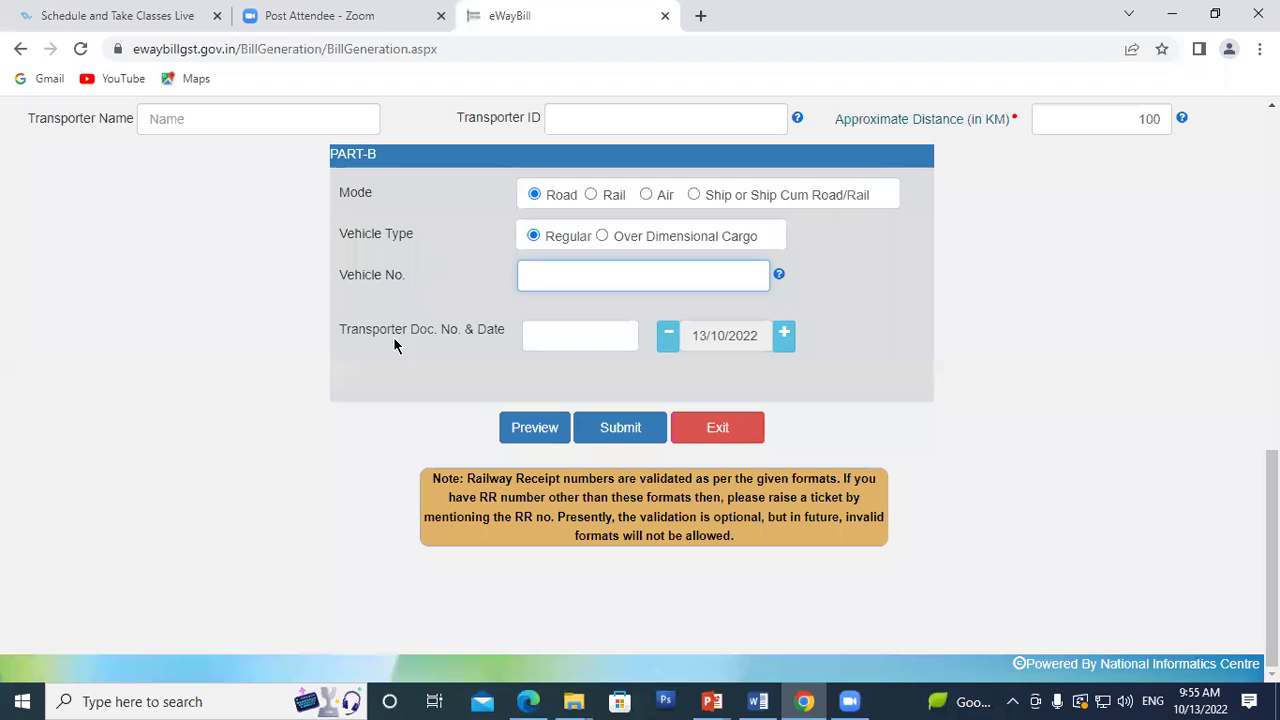
{"action": "left_click", "coordinate": [565, 330]}
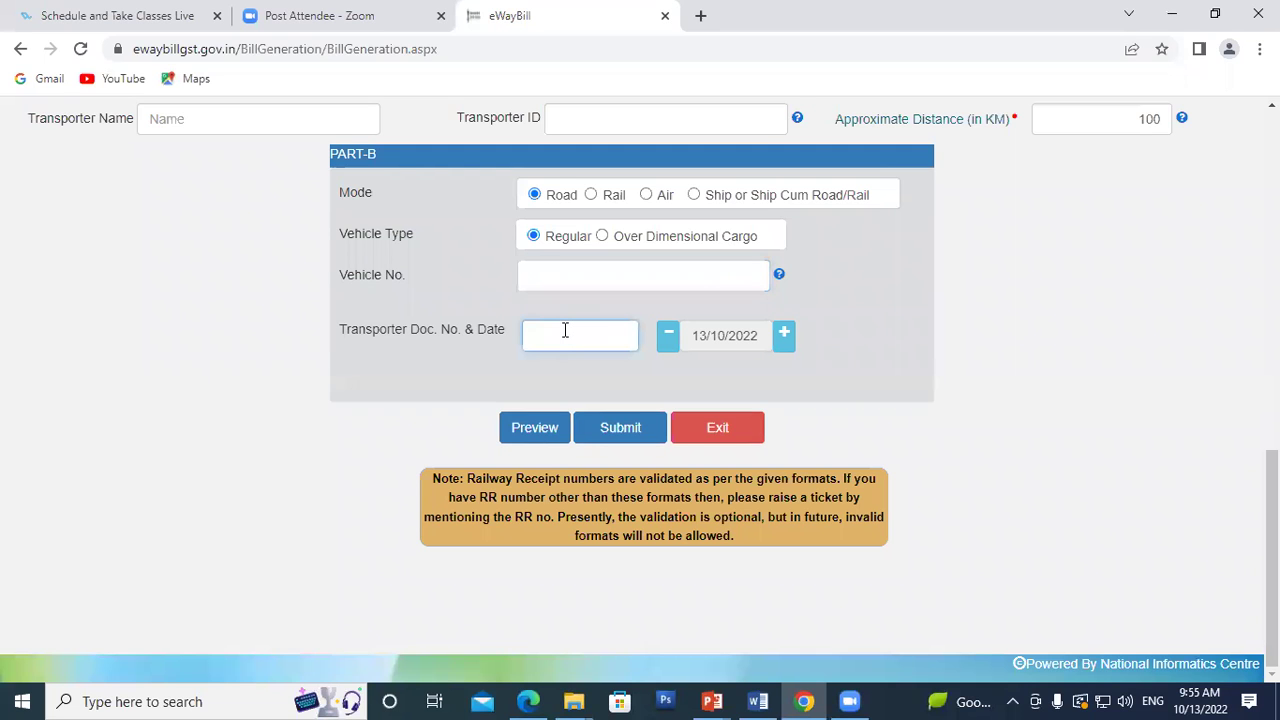
{"action": "scroll", "coordinate": [889, 337], "scroll_direction": "up", "scroll_amount": 1}
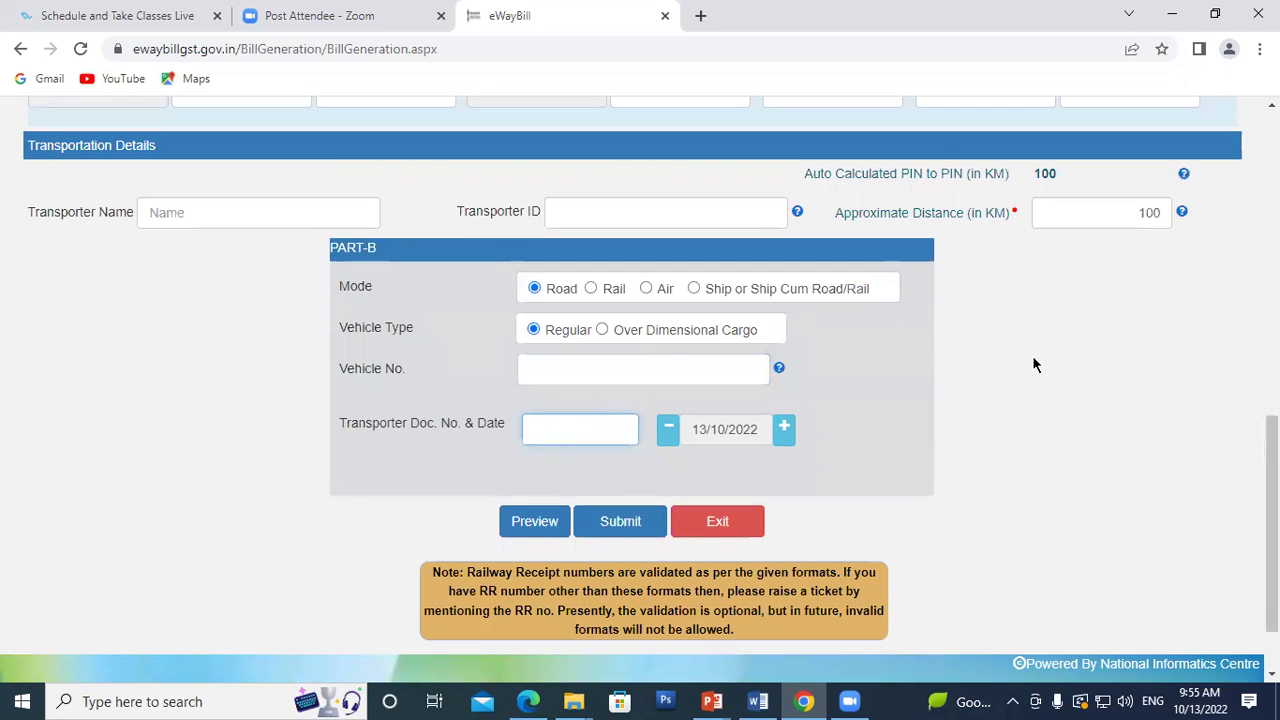
{"action": "scroll", "coordinate": [1034, 362], "scroll_direction": "down", "scroll_amount": 1}
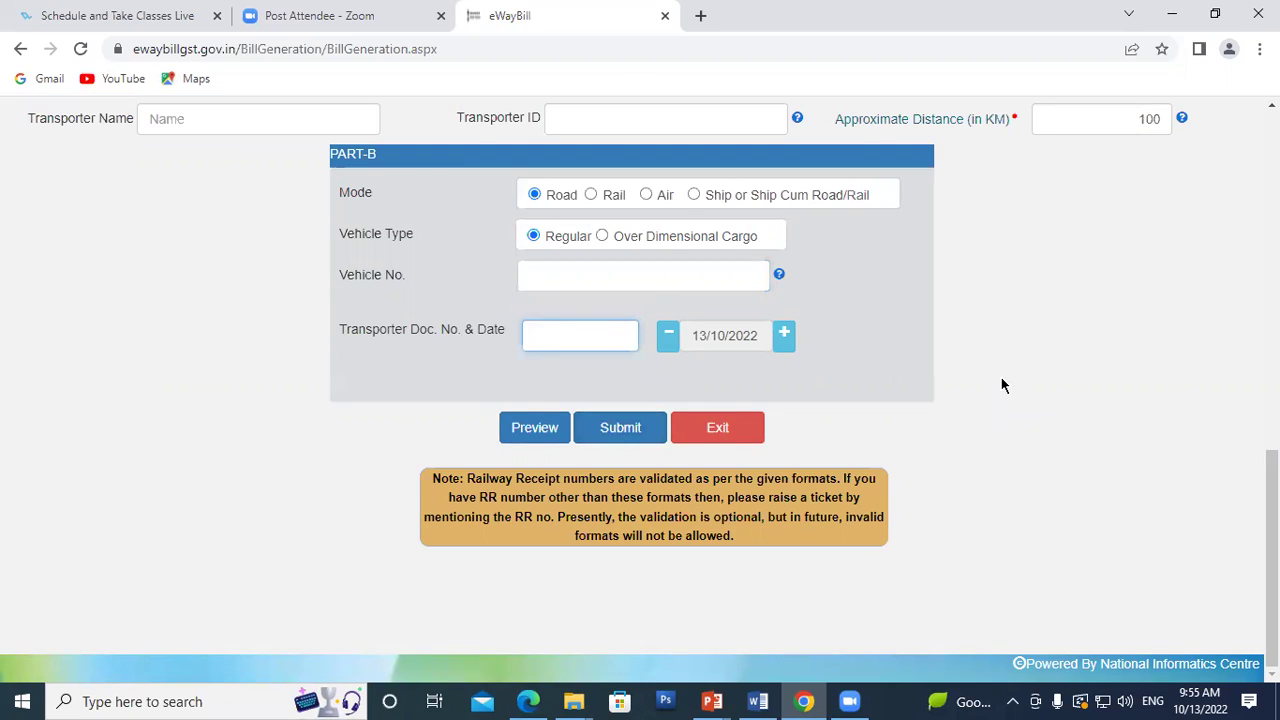
{"action": "scroll", "coordinate": [1001, 377], "scroll_direction": "up", "scroll_amount": 10}
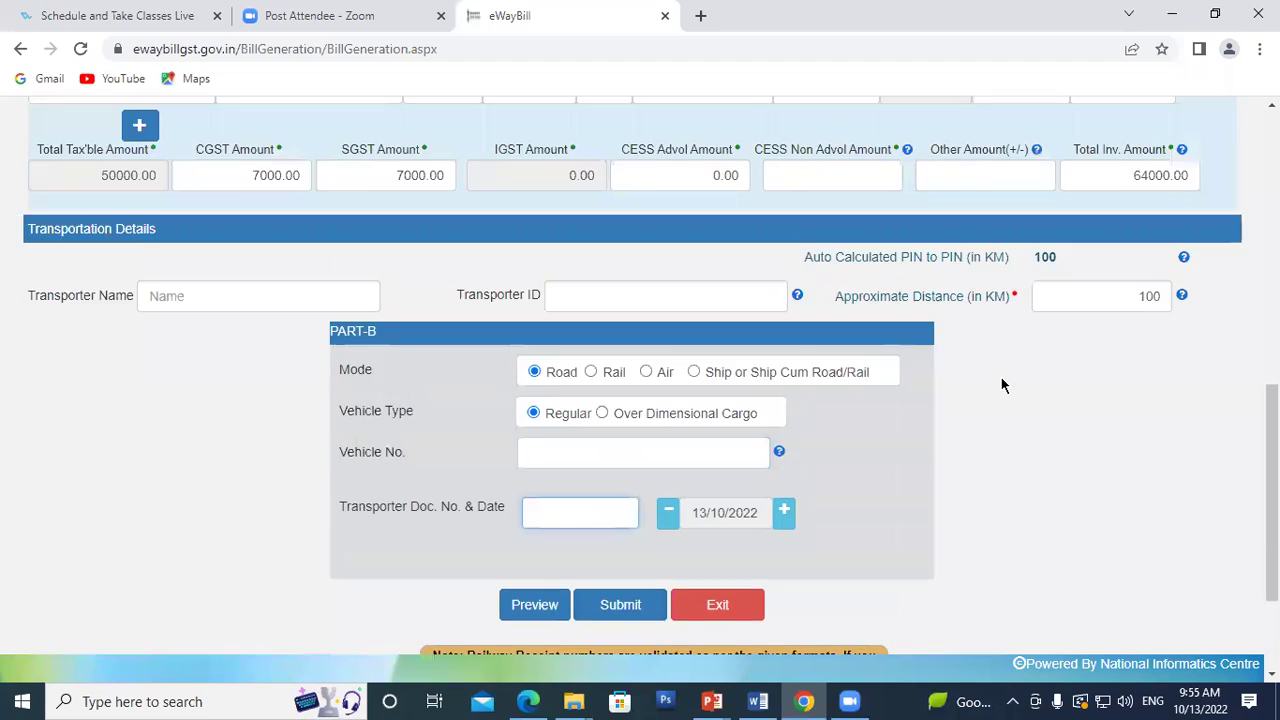
{"action": "scroll", "coordinate": [987, 366], "scroll_direction": "down", "scroll_amount": 10}
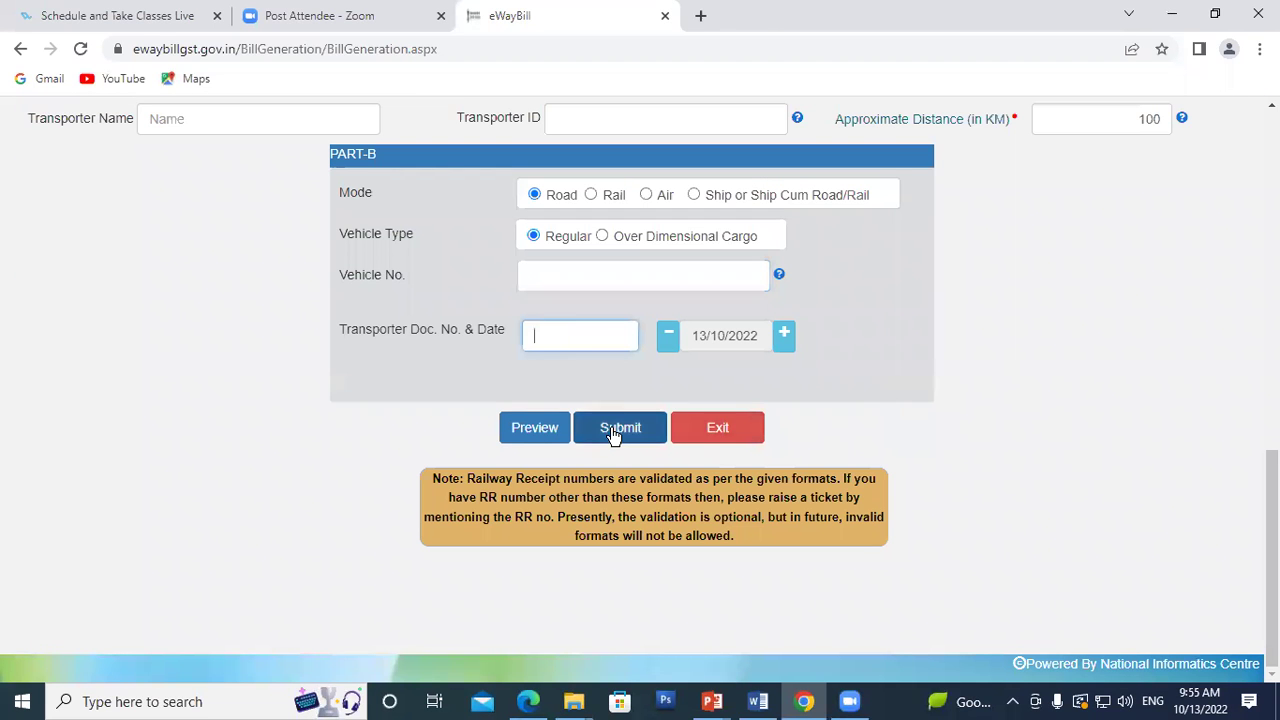
{"action": "scroll", "coordinate": [911, 349], "scroll_direction": "up", "scroll_amount": 2}
{"action": "scroll", "coordinate": [911, 355], "scroll_direction": "up", "scroll_amount": 1}
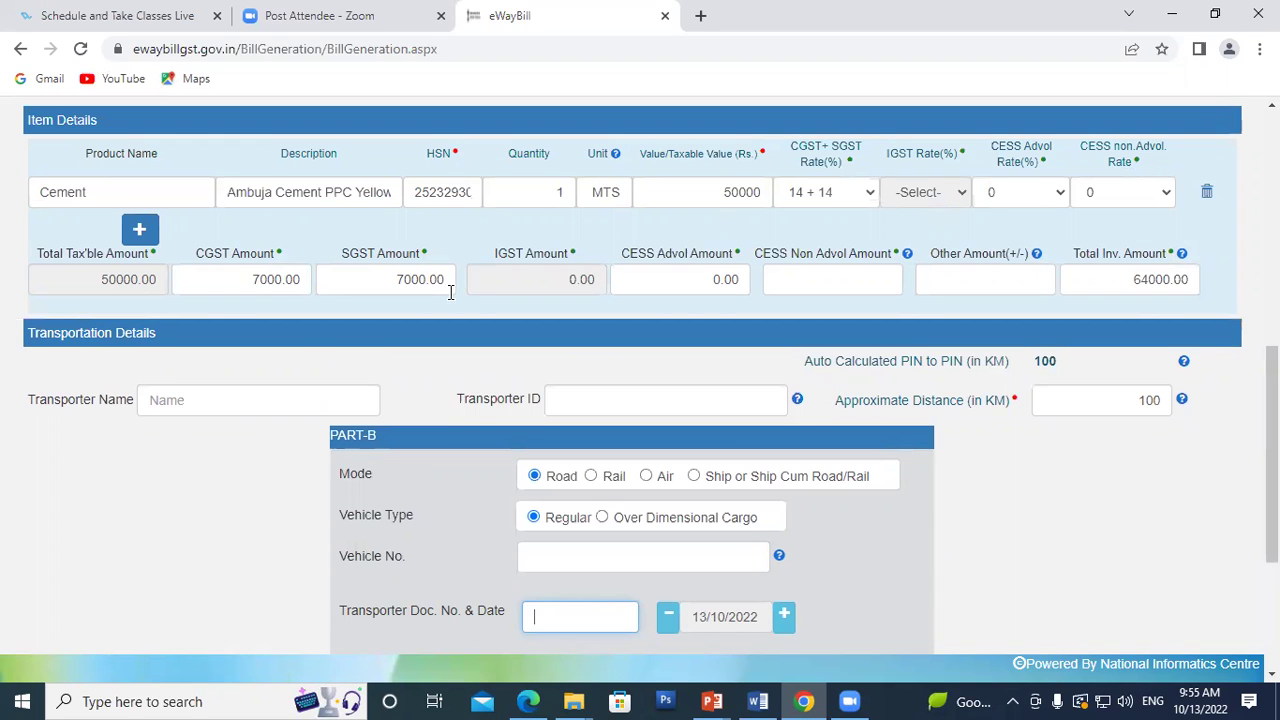
{"action": "scroll", "coordinate": [450, 292], "scroll_direction": "up", "scroll_amount": 7}
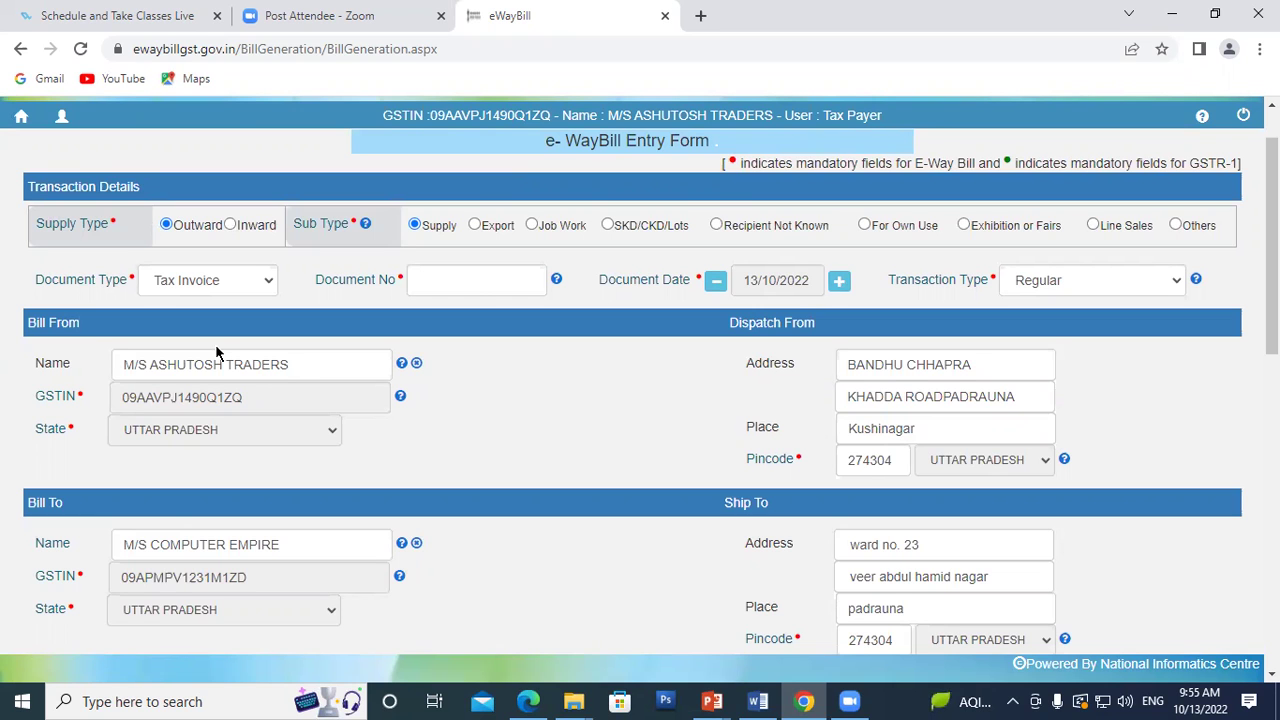
{"action": "scroll", "coordinate": [470, 340], "scroll_direction": "down", "scroll_amount": 8}
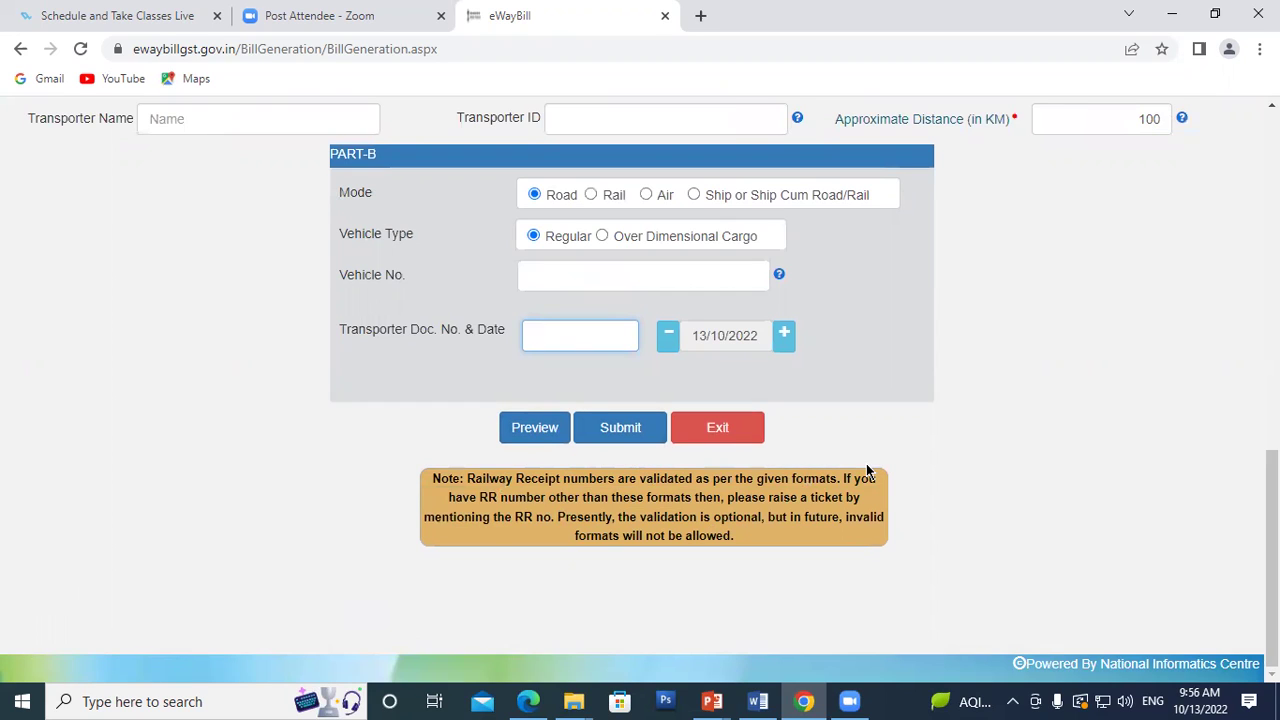
{"action": "scroll", "coordinate": [734, 349], "scroll_direction": "up", "scroll_amount": 3}
{"action": "scroll", "coordinate": [690, 348], "scroll_direction": "down", "scroll_amount": 3}
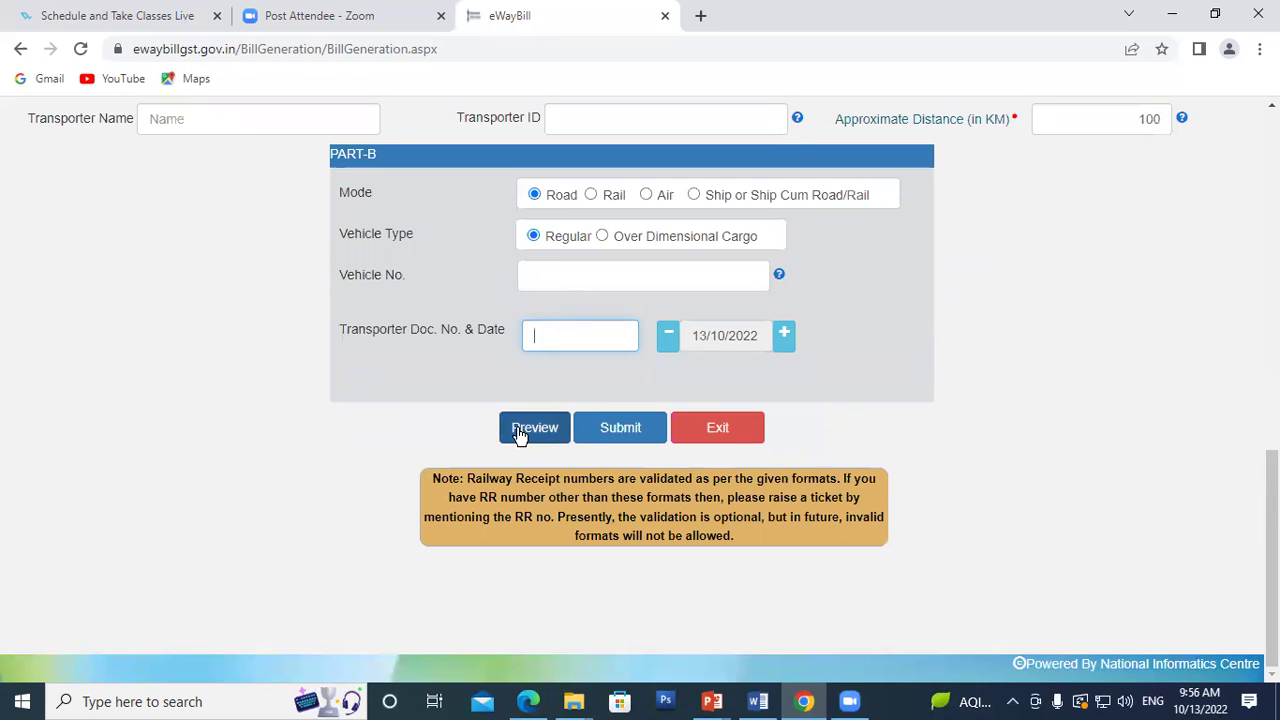
Step: Try previewing the e-way bill, then scroll back to the top of the form
{"action": "left_click", "coordinate": [519, 430]}
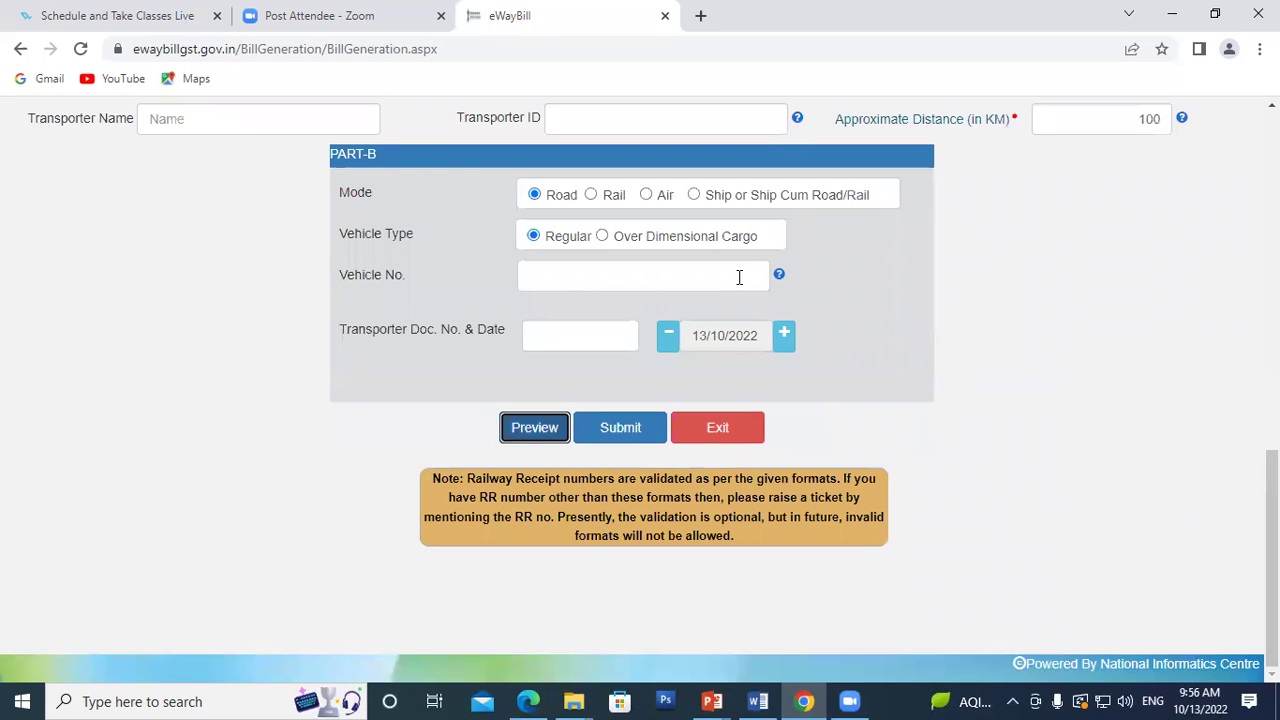
{"action": "scroll", "coordinate": [737, 277], "scroll_direction": "up", "scroll_amount": 2}
{"action": "scroll", "coordinate": [786, 380], "scroll_direction": "up", "scroll_amount": 1}
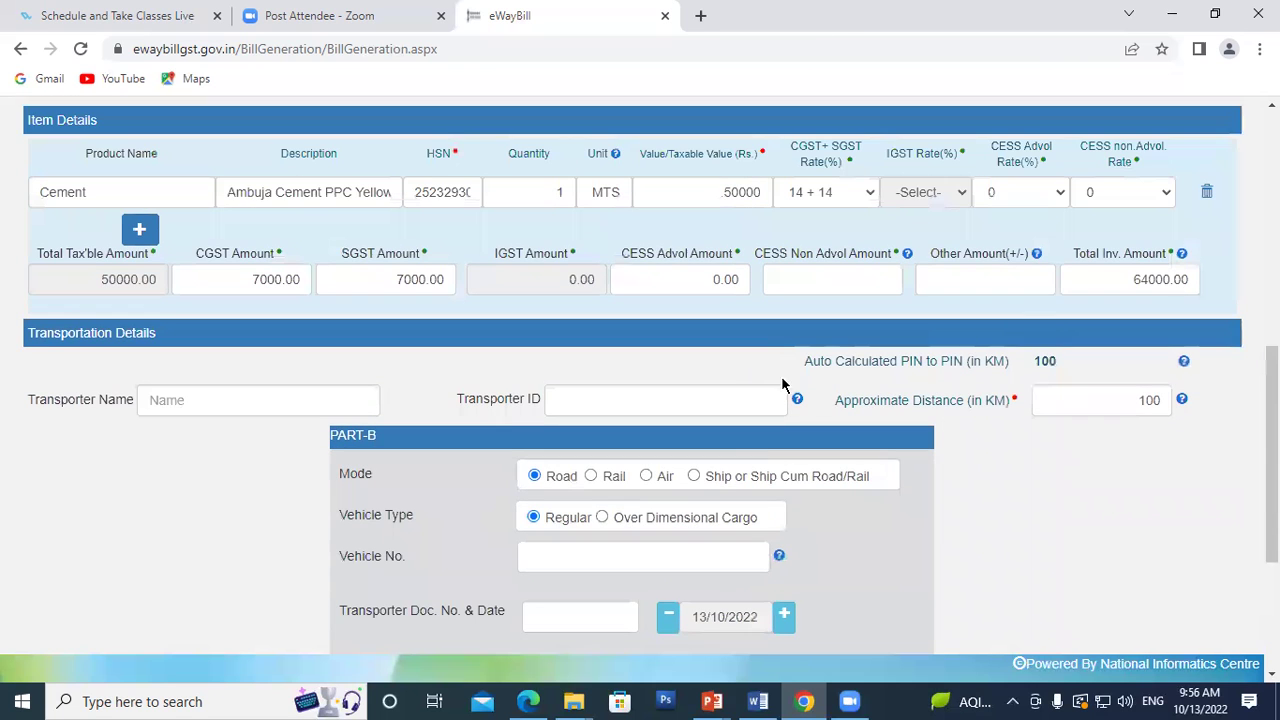
{"action": "scroll", "coordinate": [753, 368], "scroll_direction": "up", "scroll_amount": 2}
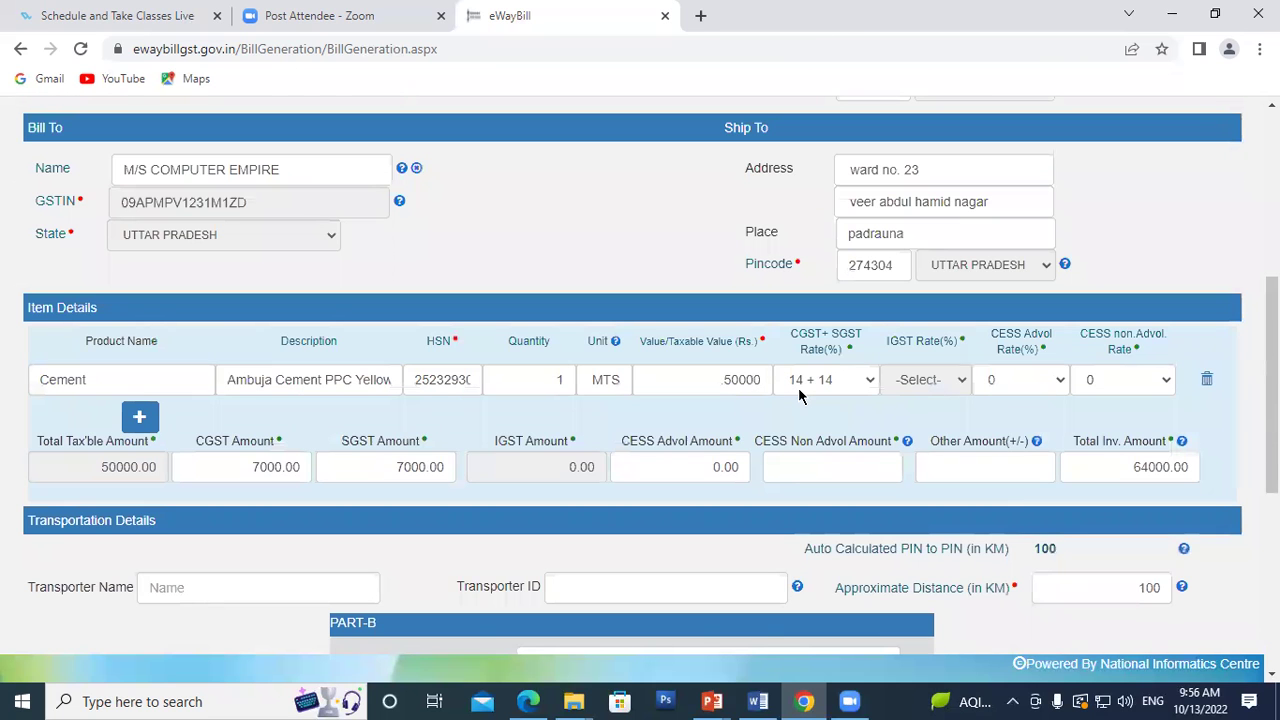
{"action": "scroll", "coordinate": [430, 390], "scroll_direction": "up", "scroll_amount": 1}
{"action": "scroll", "coordinate": [418, 390], "scroll_direction": "up", "scroll_amount": 3}
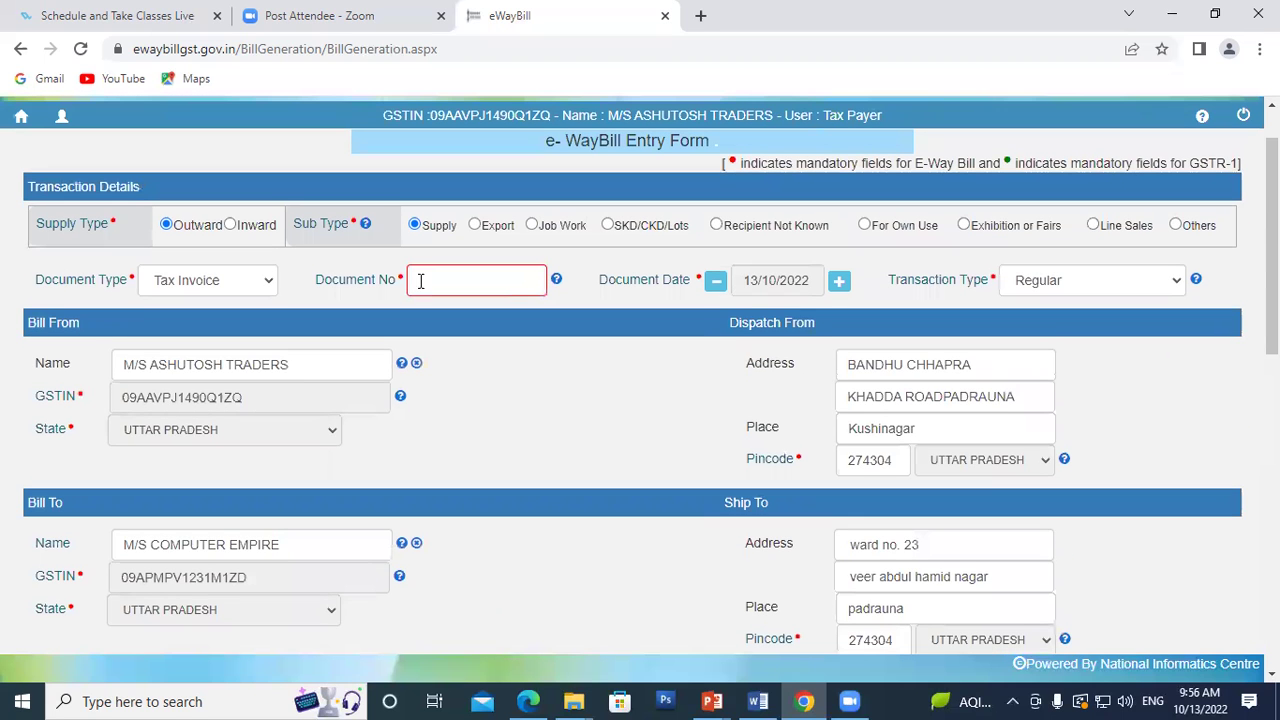
Step: Enter 255 as the Document No and scroll down toward Part-B
{"action": "left_click", "coordinate": [422, 282]}
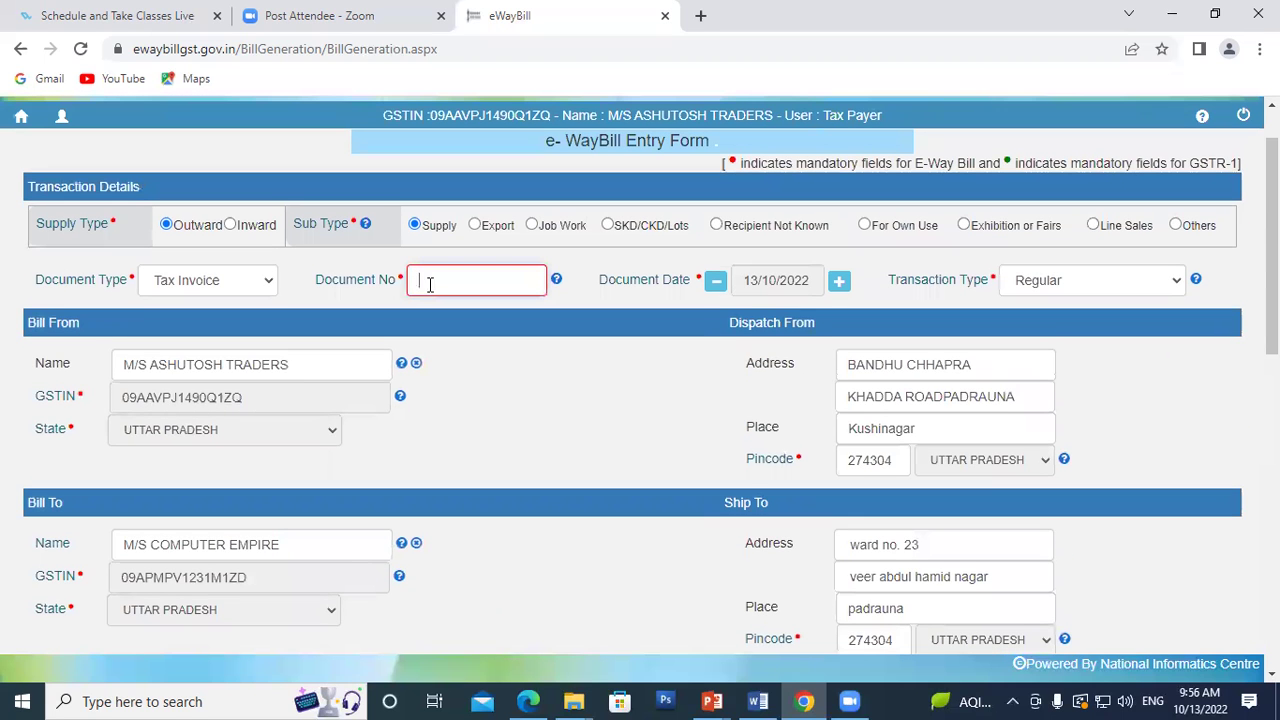
{"action": "type", "text": "285"}
{"action": "left_click", "coordinate": [537, 380]}
{"action": "scroll", "coordinate": [535, 376], "scroll_direction": "down", "scroll_amount": 3}
{"action": "scroll", "coordinate": [533, 380], "scroll_direction": "down", "scroll_amount": 5}
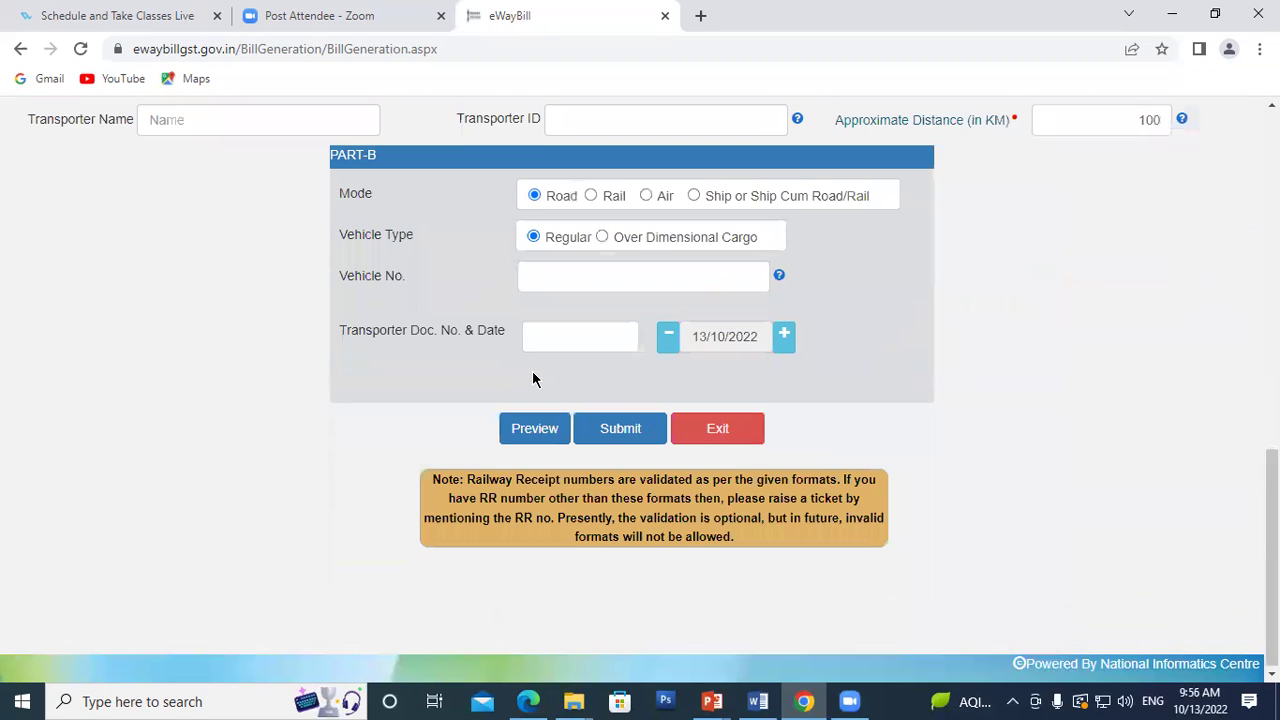
{"action": "left_click", "coordinate": [533, 428]}
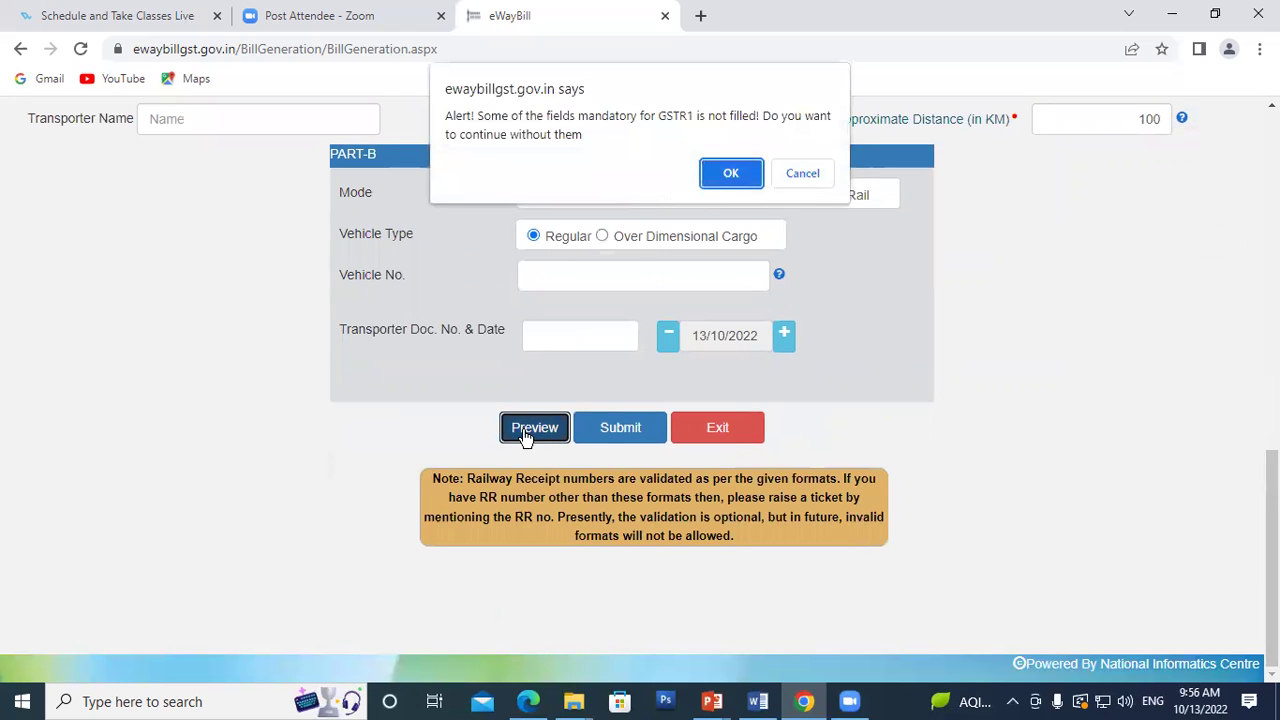
{"action": "left_click", "coordinate": [728, 178]}
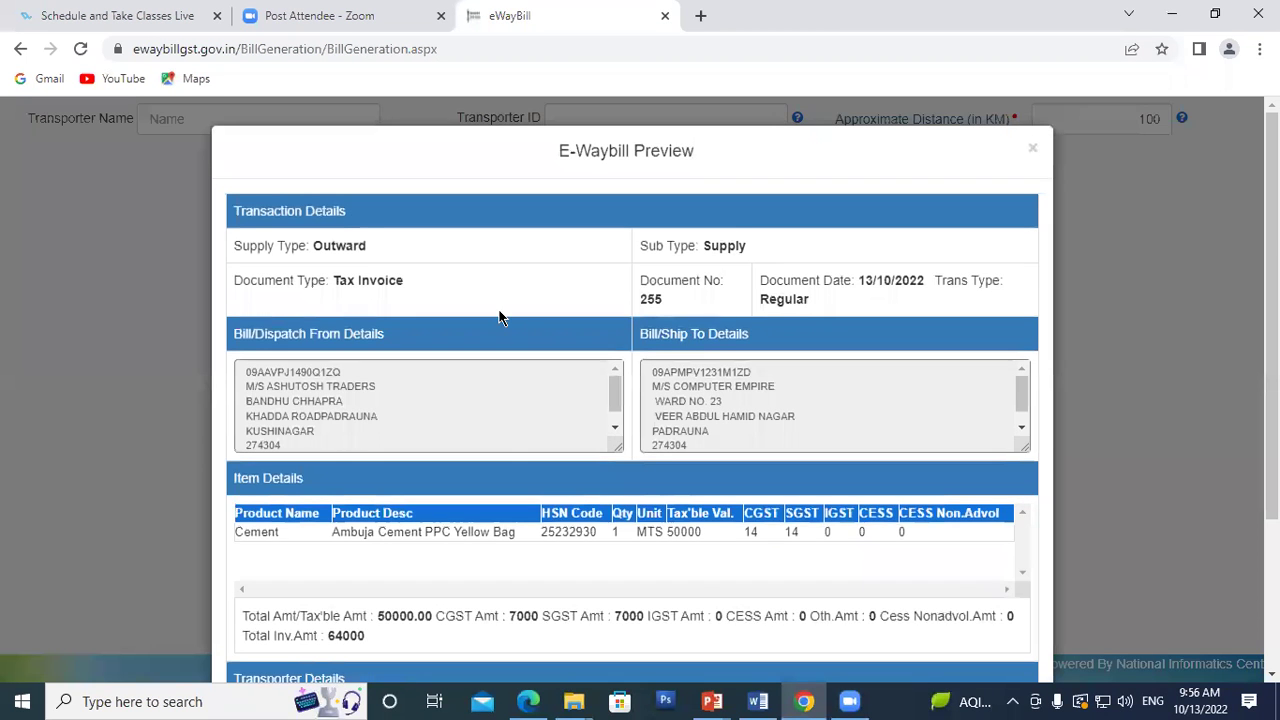
{"action": "scroll", "coordinate": [499, 318], "scroll_direction": "down", "scroll_amount": 3}
{"action": "scroll", "coordinate": [499, 318], "scroll_direction": "up", "scroll_amount": 3}
{"action": "scroll", "coordinate": [499, 318], "scroll_direction": "down", "scroll_amount": 3}
{"action": "scroll", "coordinate": [499, 318], "scroll_direction": "up", "scroll_amount": 3}
{"action": "scroll", "coordinate": [499, 318], "scroll_direction": "down", "scroll_amount": 3}
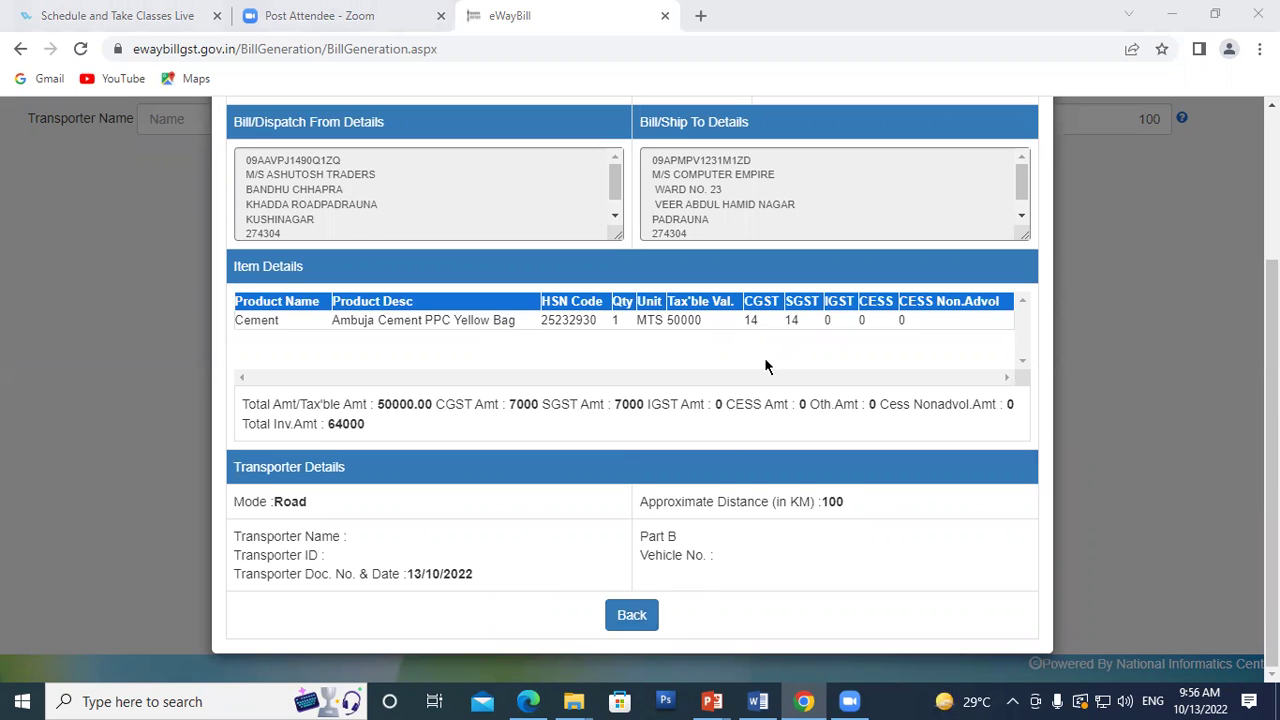
{"action": "scroll", "coordinate": [764, 357], "scroll_direction": "up", "scroll_amount": 3}
{"action": "scroll", "coordinate": [779, 307], "scroll_direction": "down", "scroll_amount": 5}
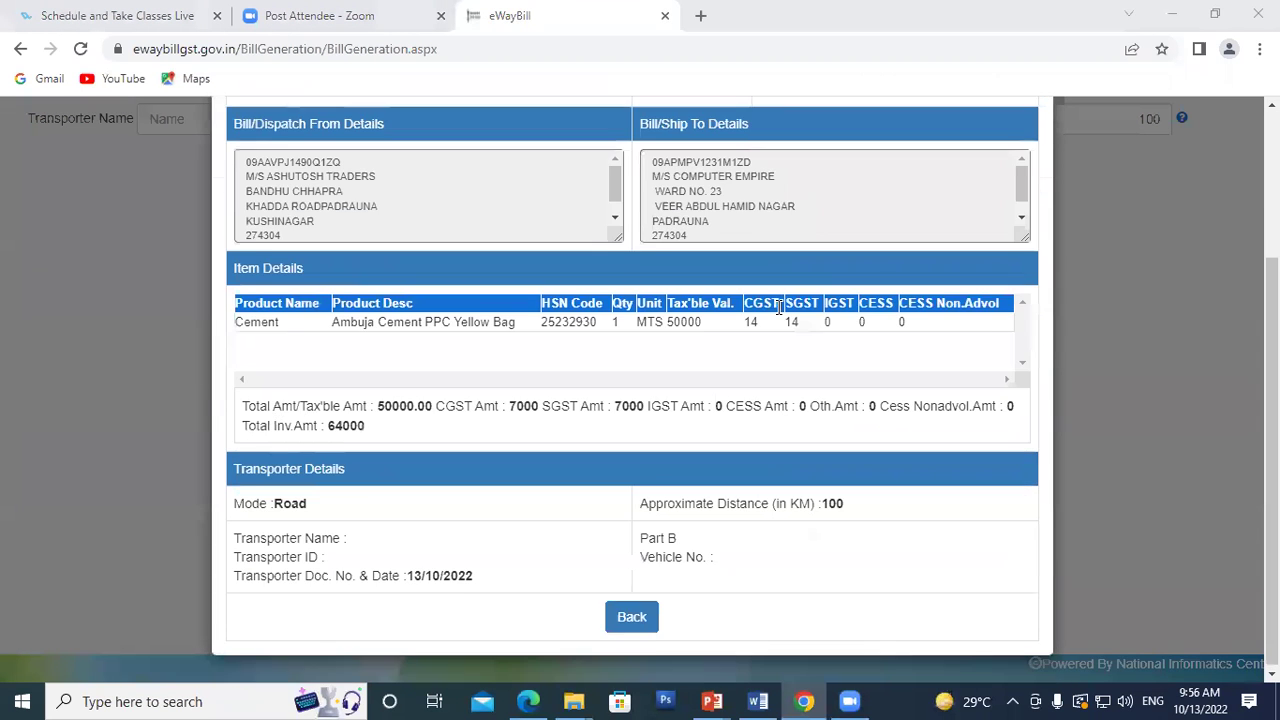
{"action": "left_click", "coordinate": [632, 612]}
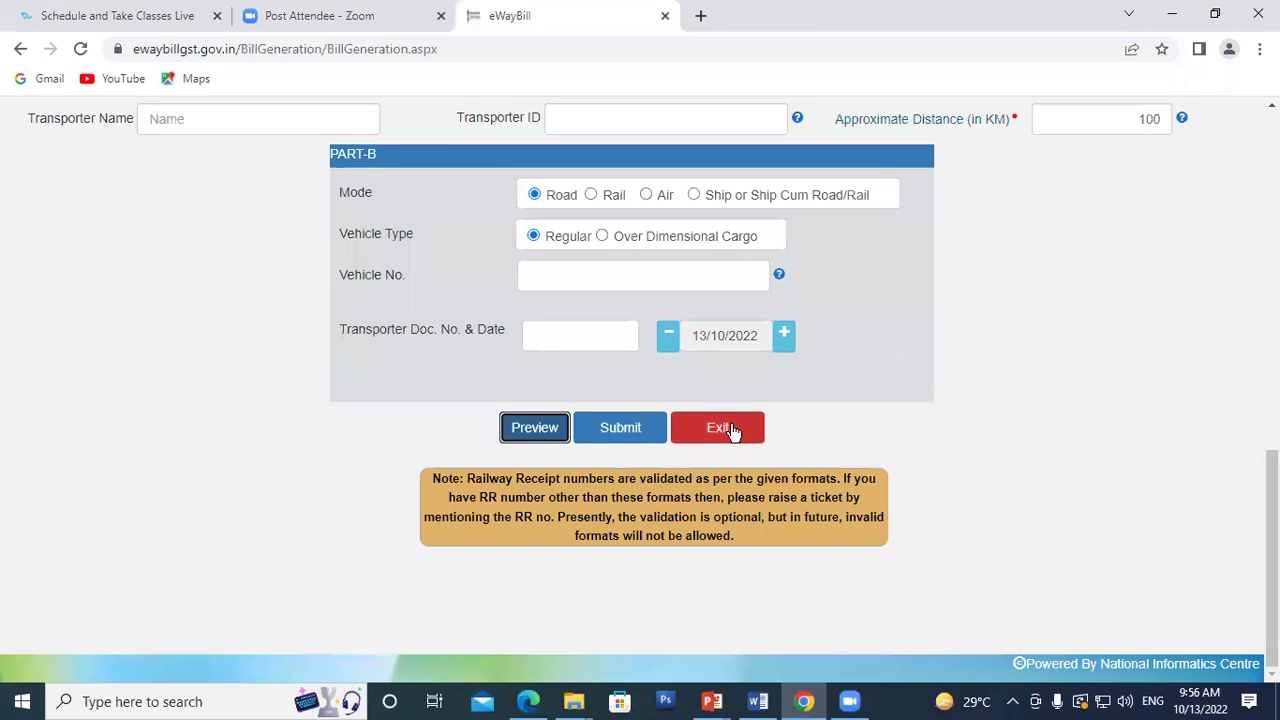
{"action": "left_click", "coordinate": [733, 430]}
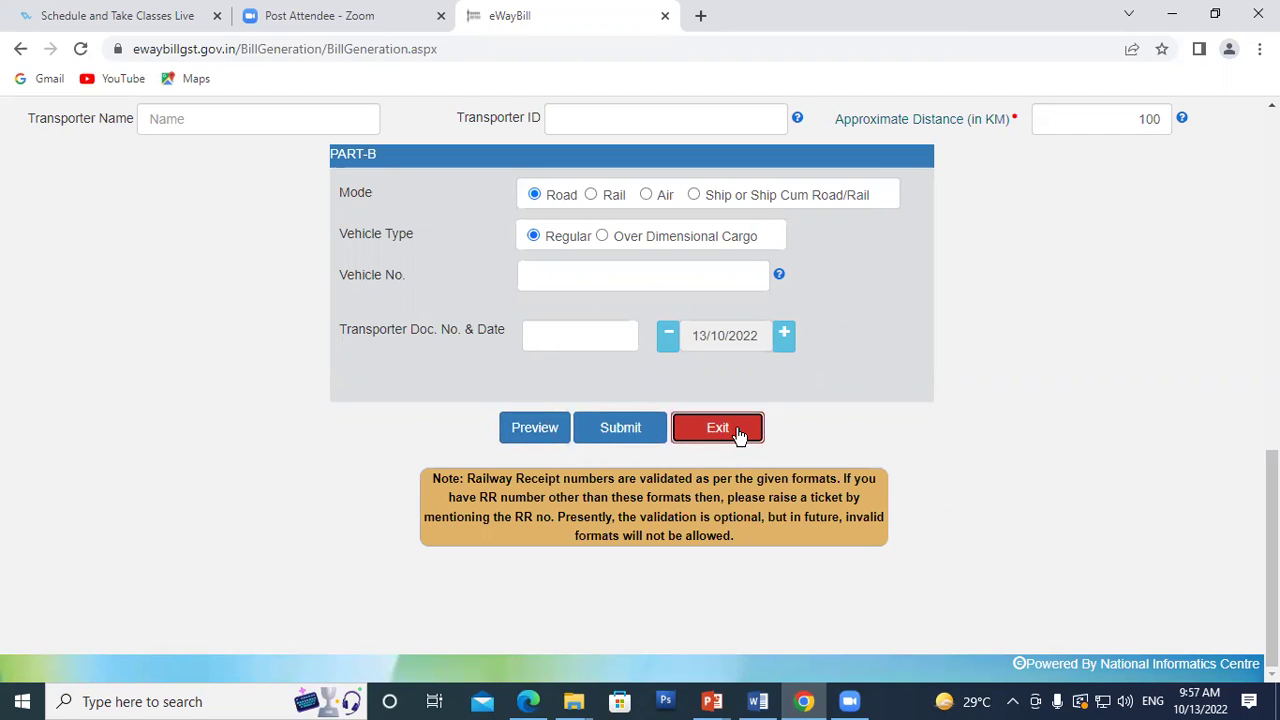
{"action": "scroll", "coordinate": [700, 337], "scroll_direction": "up", "scroll_amount": 4}
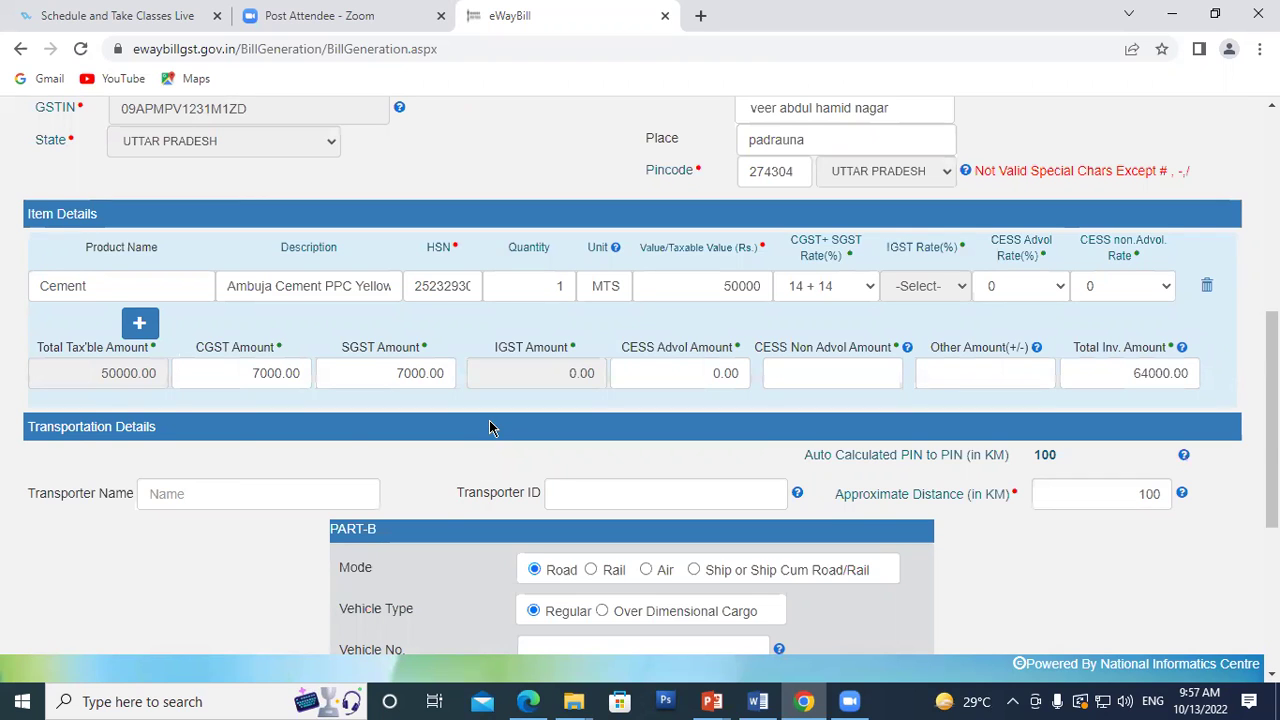
{"action": "scroll", "coordinate": [703, 416], "scroll_direction": "down", "scroll_amount": 4}
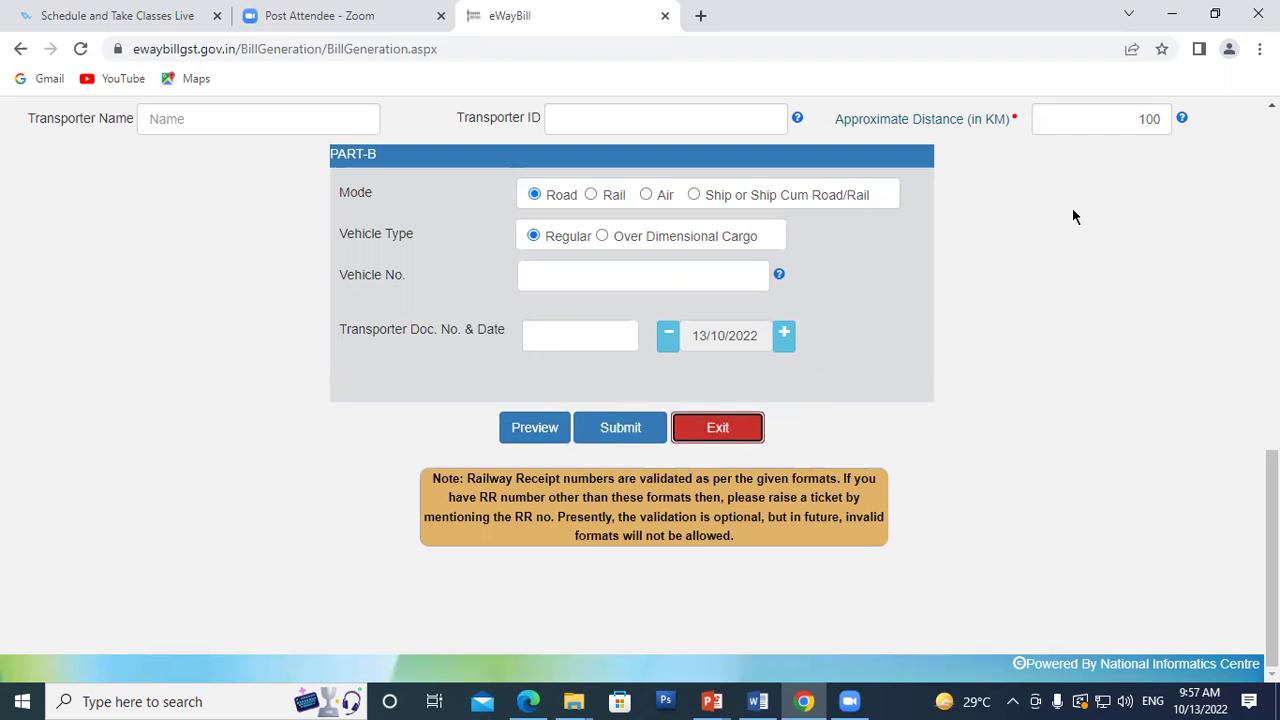
{"action": "scroll", "coordinate": [1072, 210], "scroll_direction": "up", "scroll_amount": 4}
{"action": "scroll", "coordinate": [1072, 213], "scroll_direction": "up", "scroll_amount": 5}
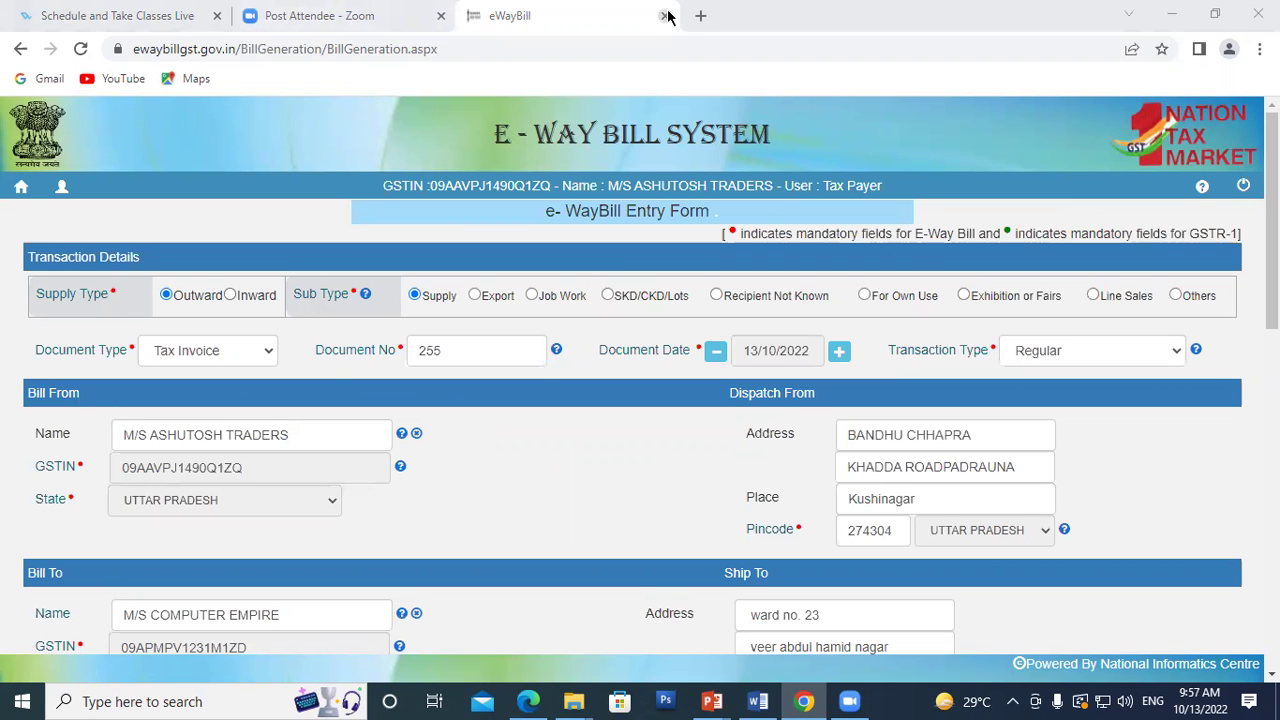
Step: Exit the e-WayBill entry form for bill 255 from Part-B back to the main menu
{"action": "left_click", "coordinate": [80, 48]}
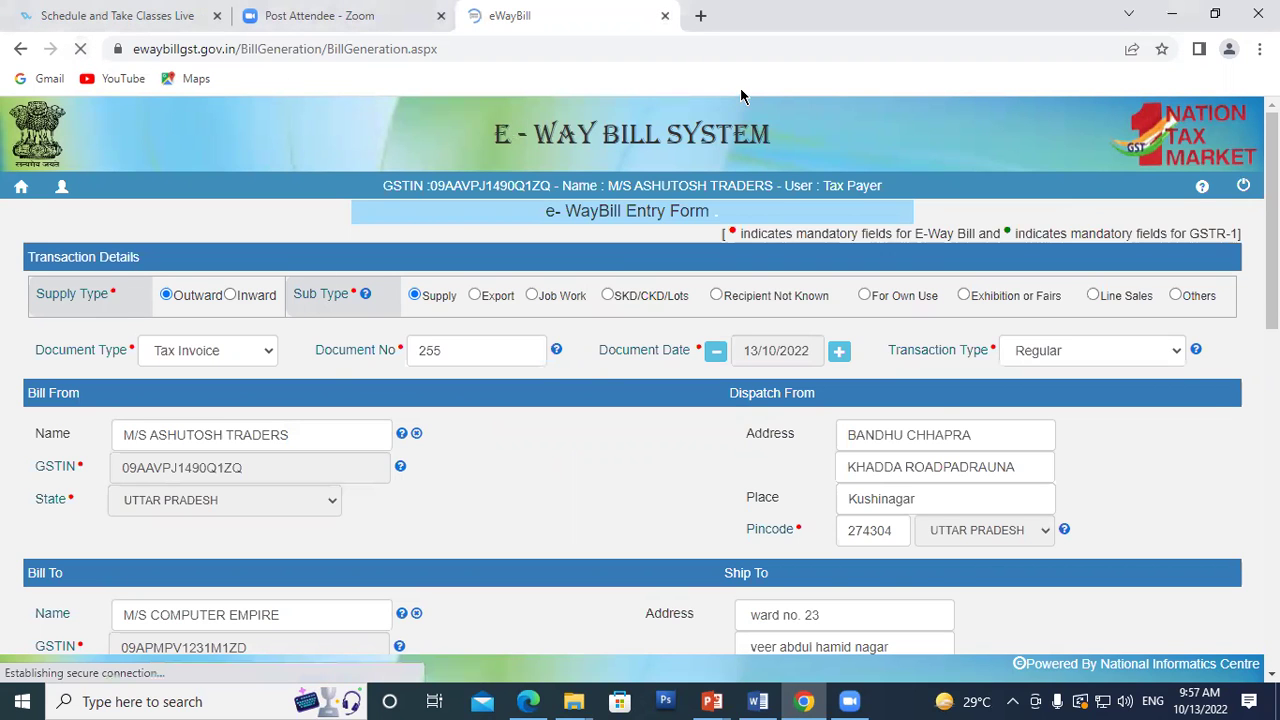
{"action": "scroll", "coordinate": [748, 212], "scroll_direction": "down", "scroll_amount": 3}
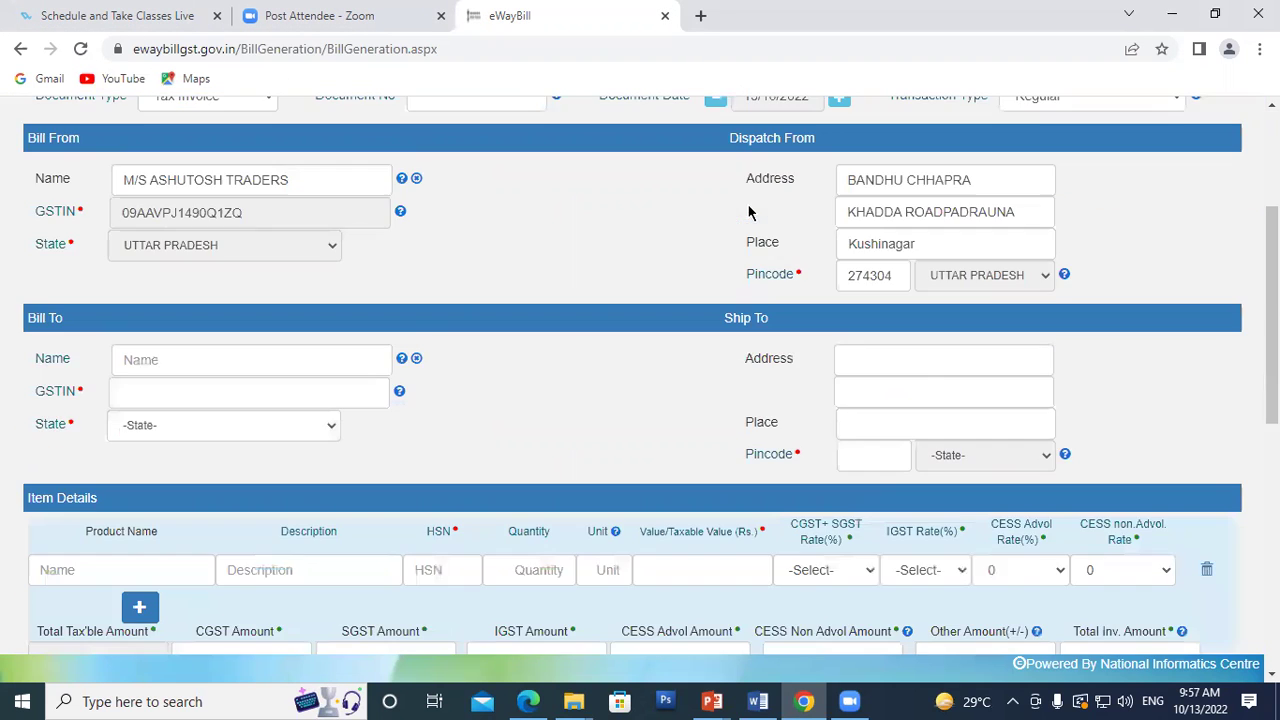
{"action": "scroll", "coordinate": [752, 225], "scroll_direction": "down", "scroll_amount": 6}
{"action": "left_click", "coordinate": [748, 436]}
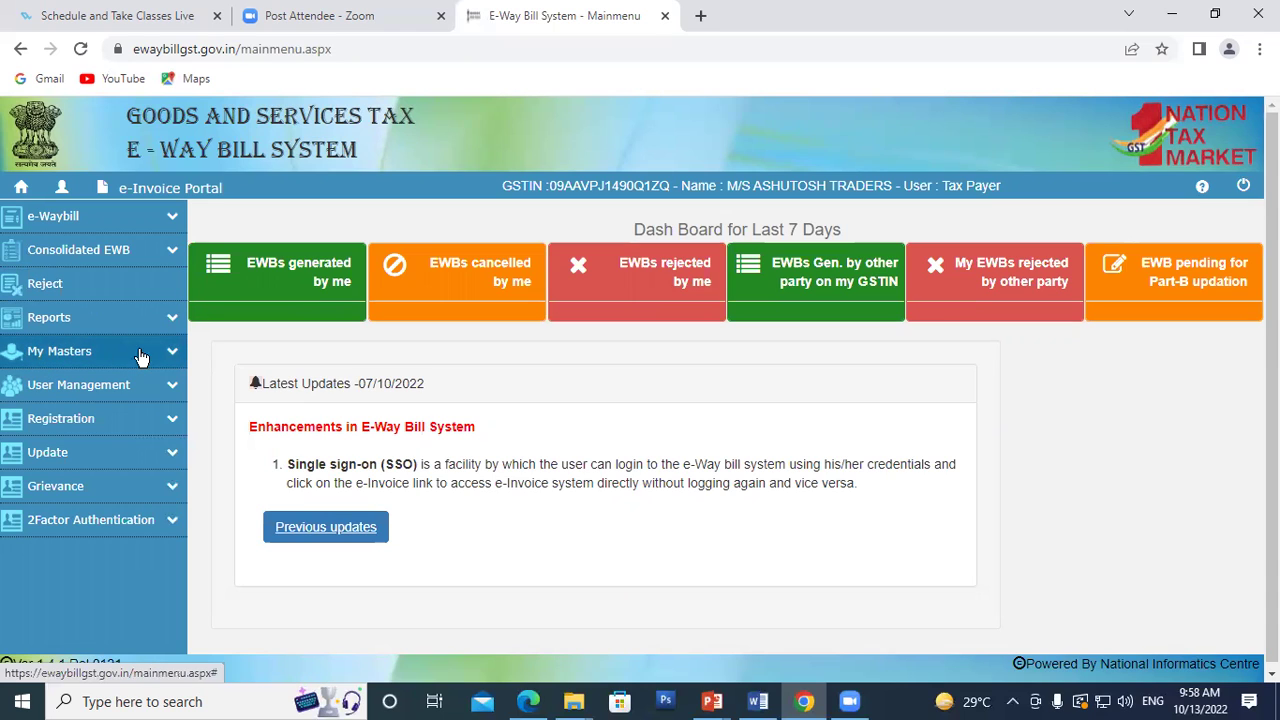
Step: Expand My Masters in the sidebar to list Products, Clients, Suppliers, Transporters and Bulk Upload
{"action": "left_click", "coordinate": [173, 355]}
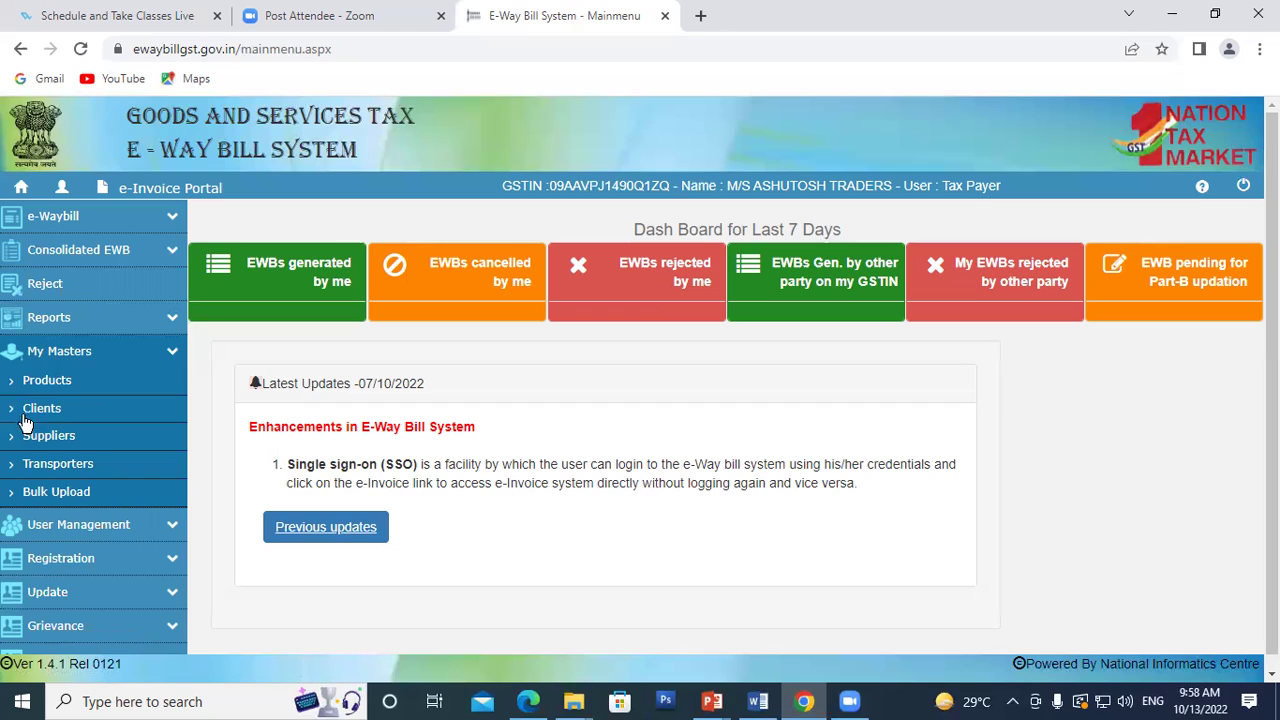
{"action": "left_click", "coordinate": [45, 410]}
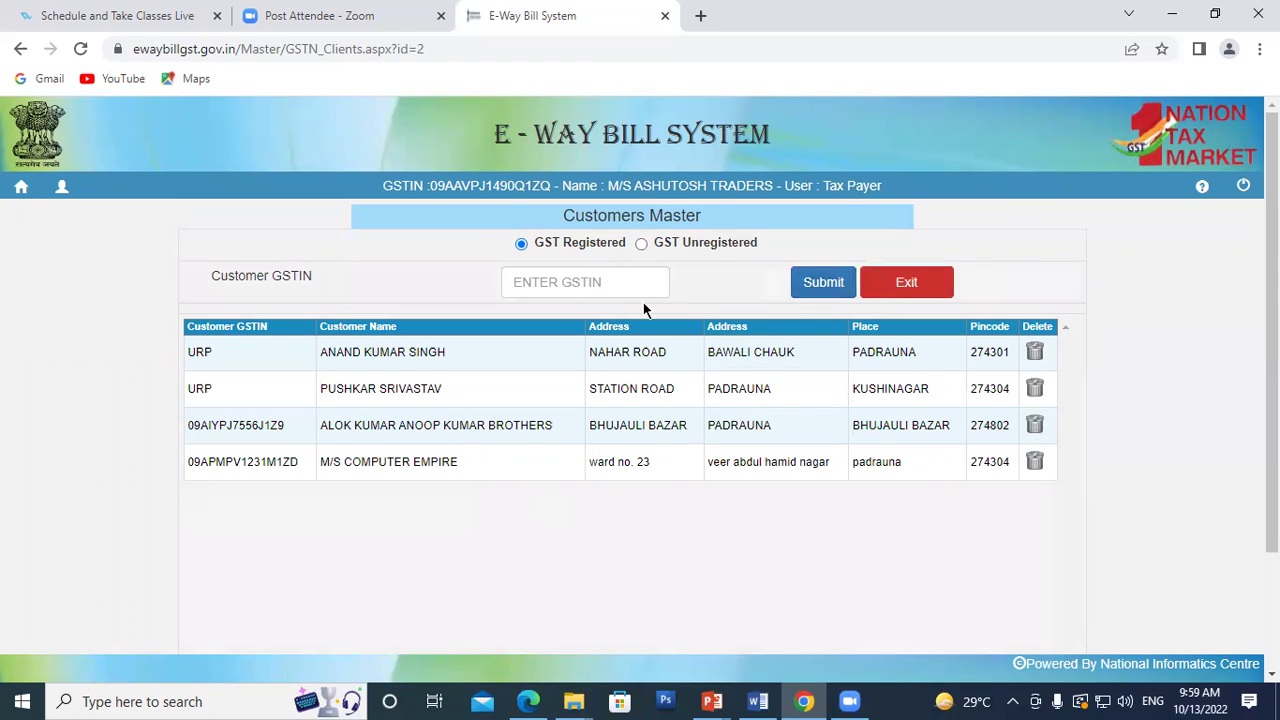
{"action": "left_click", "coordinate": [641, 243]}
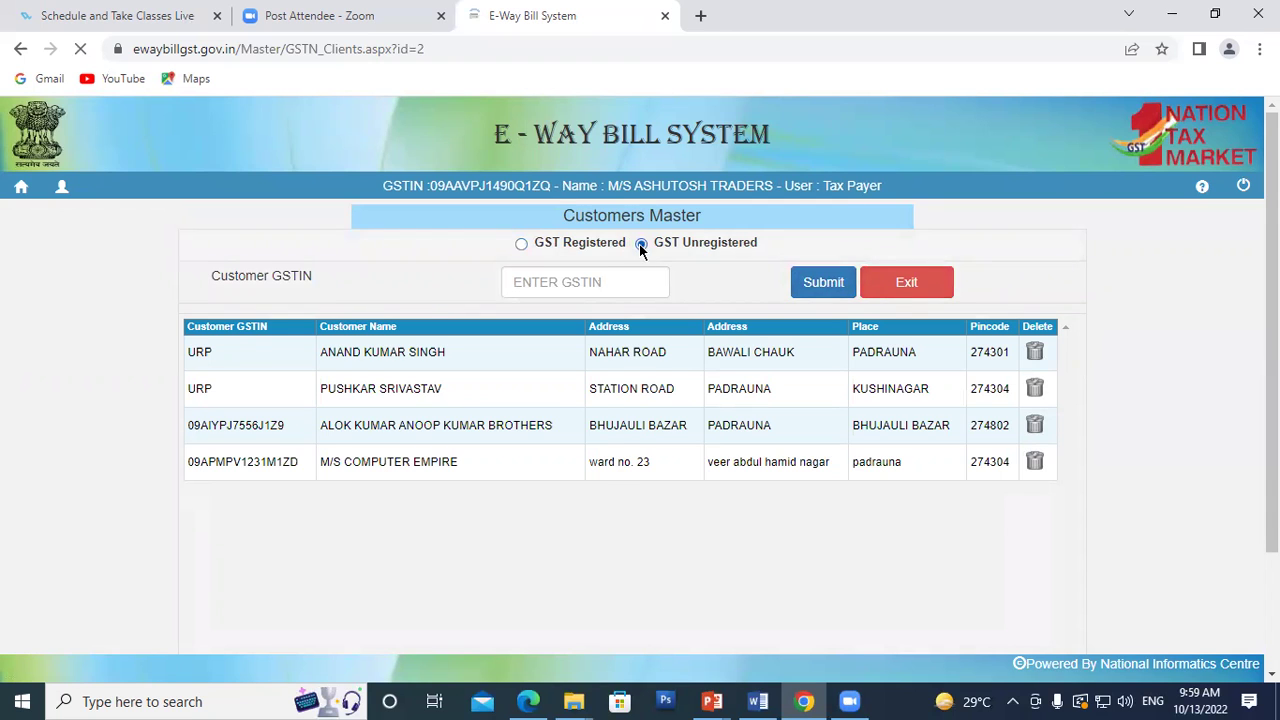
{"action": "scroll", "coordinate": [471, 312], "scroll_direction": "down", "scroll_amount": 4}
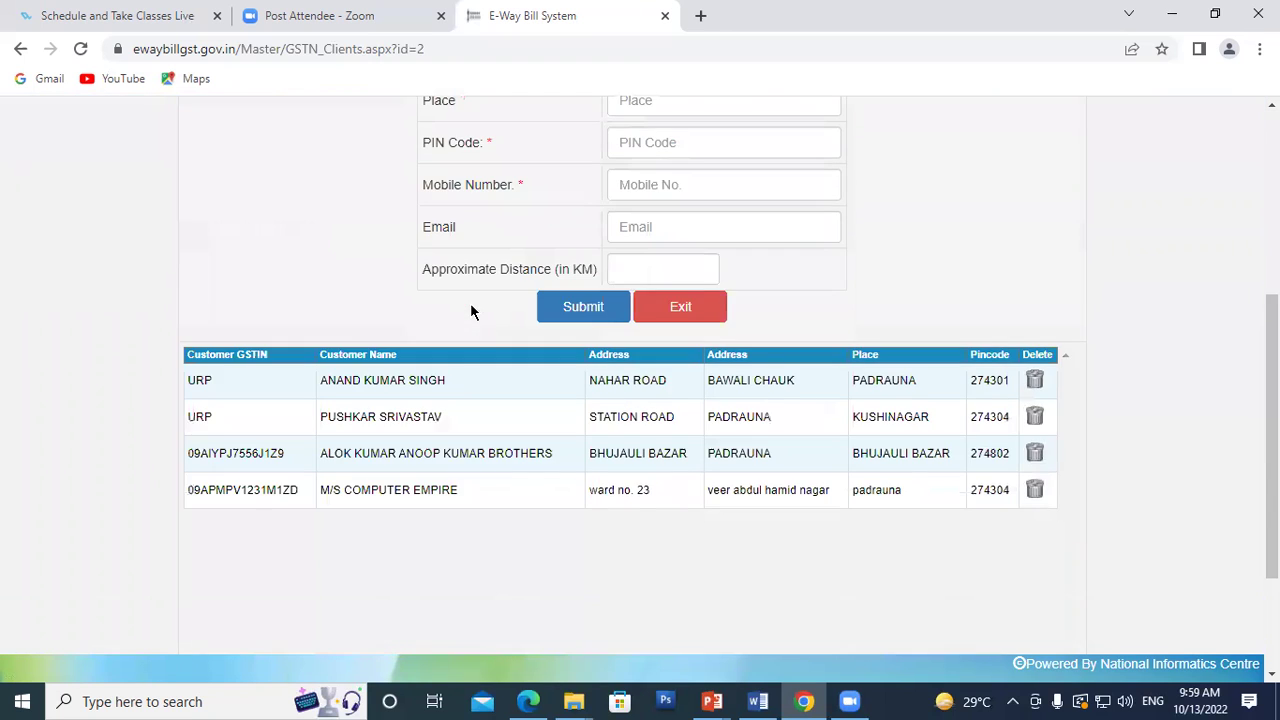
{"action": "scroll", "coordinate": [471, 312], "scroll_direction": "up", "scroll_amount": 3}
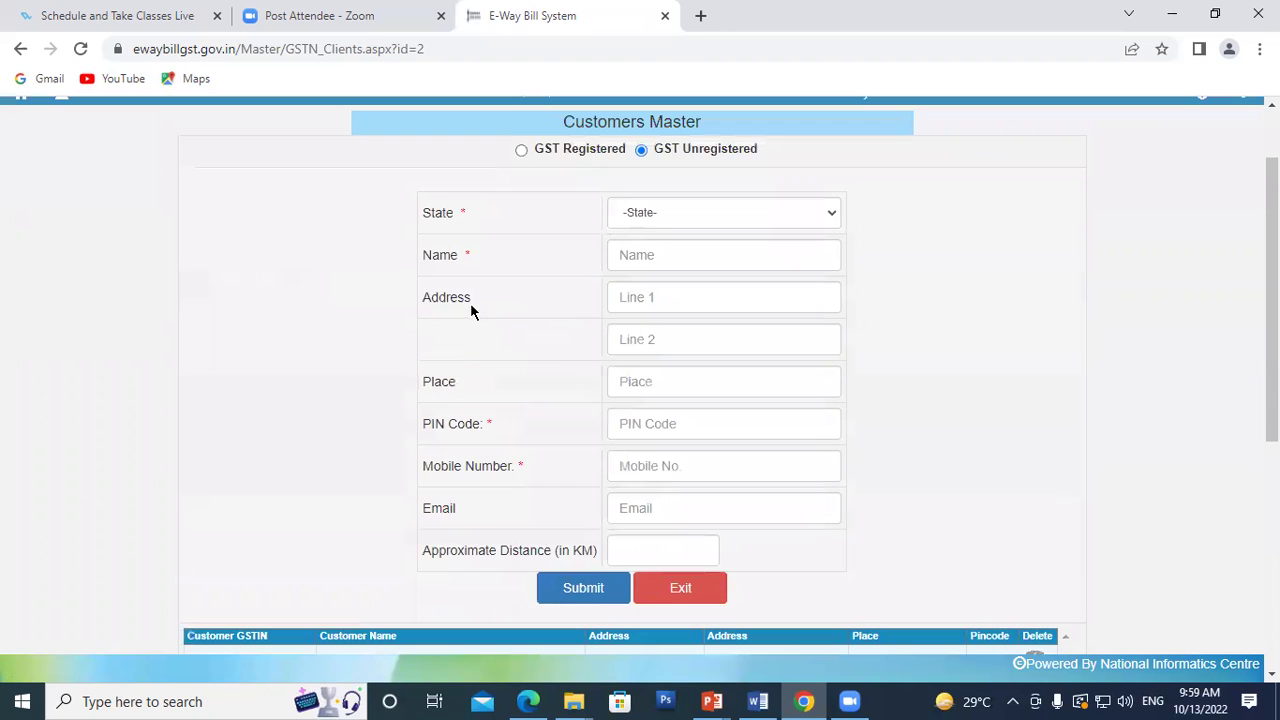
{"action": "scroll", "coordinate": [675, 505], "scroll_direction": "down", "scroll_amount": 2}
{"action": "left_click", "coordinate": [712, 404]}
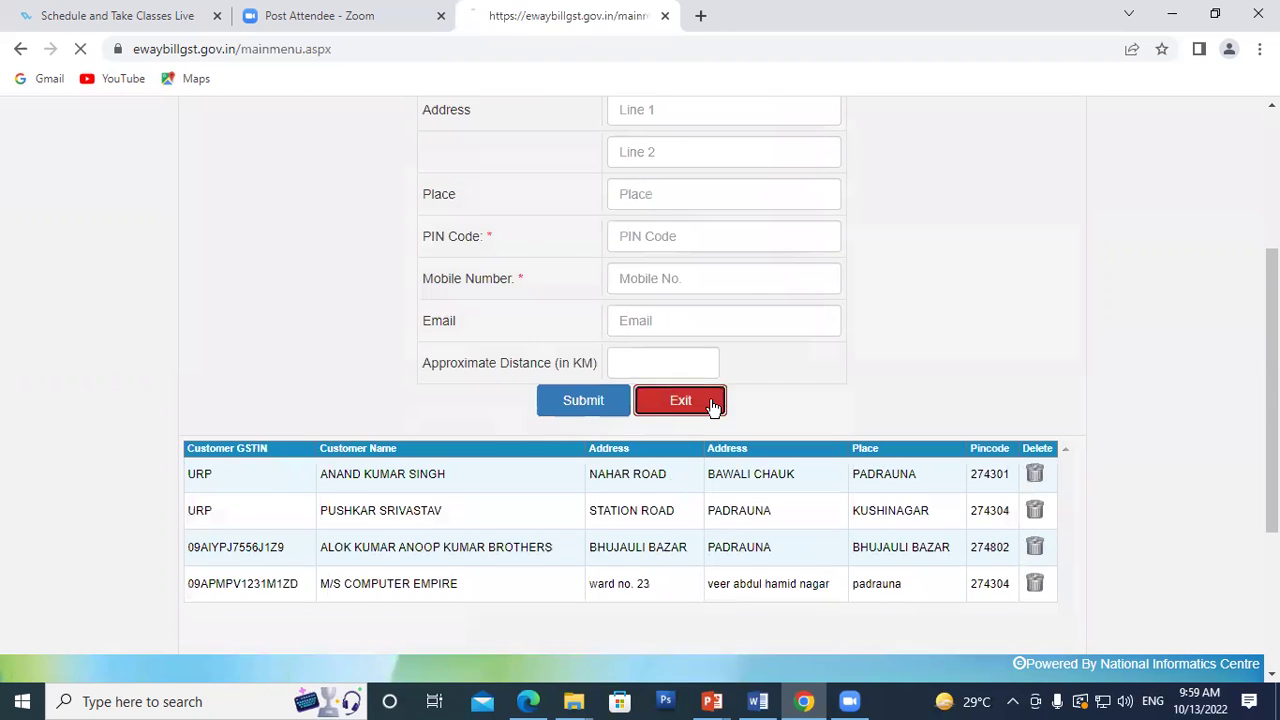